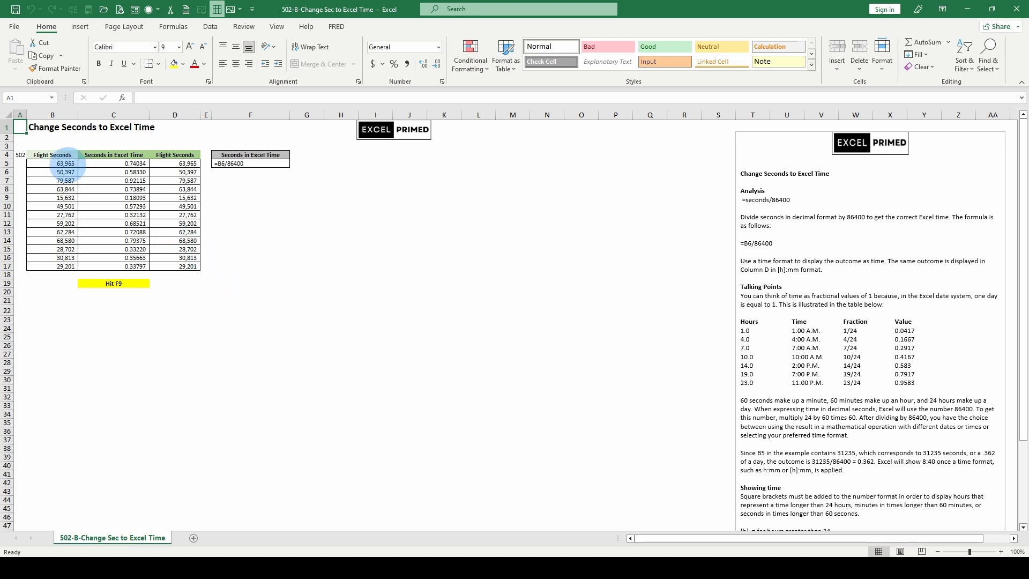
# - Calculate the number of seconds in a day in empty cell F22 with the formula =24*60*60
pyautogui.click(66, 164)
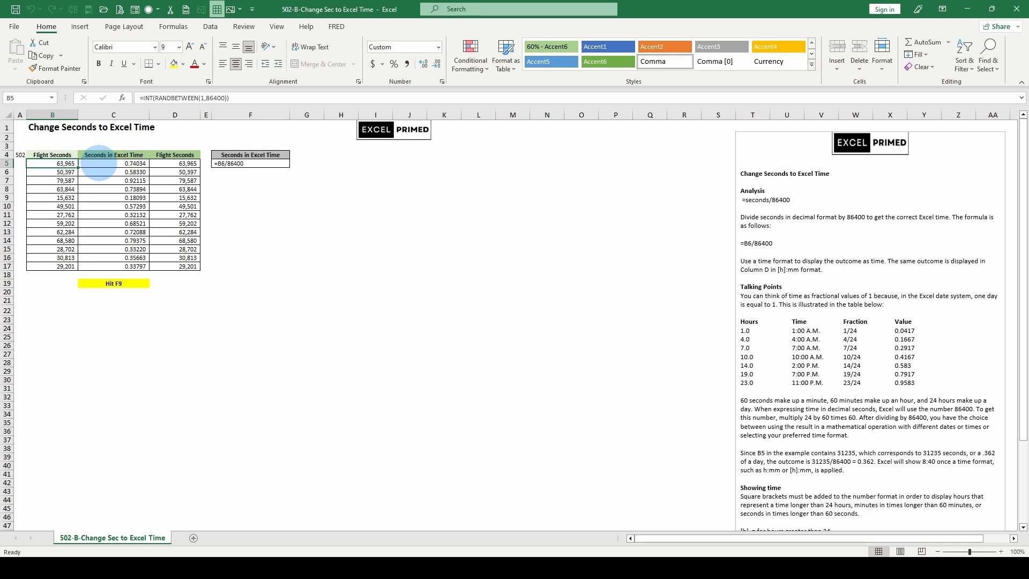
pyautogui.click(99, 162)
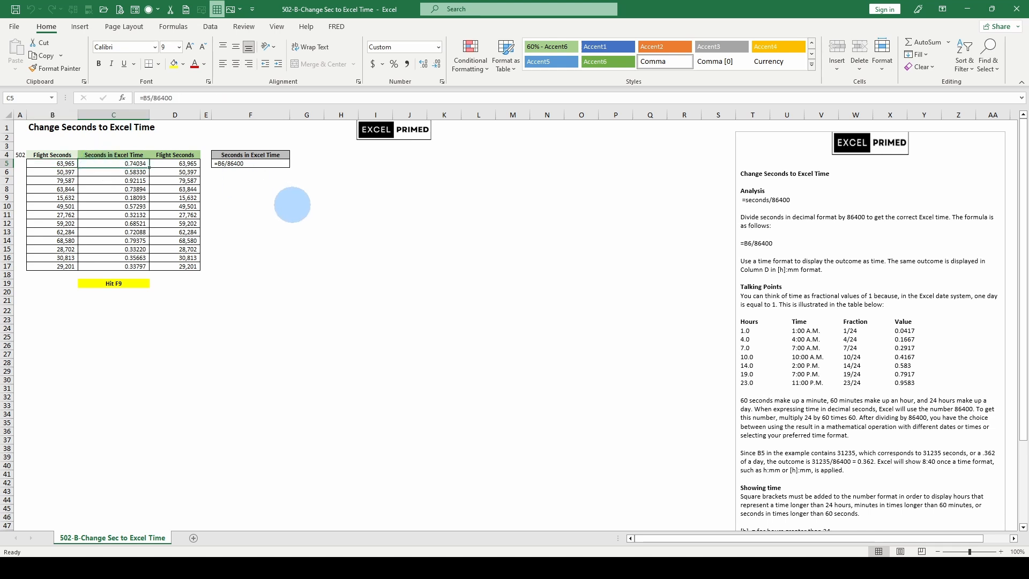
pyautogui.click(238, 310)
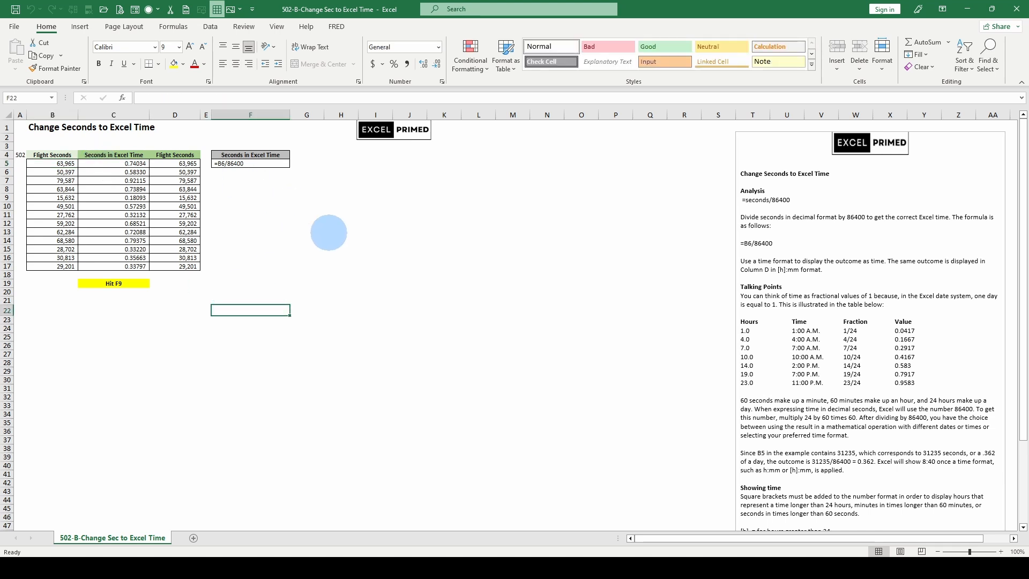
pyautogui.press('F2')
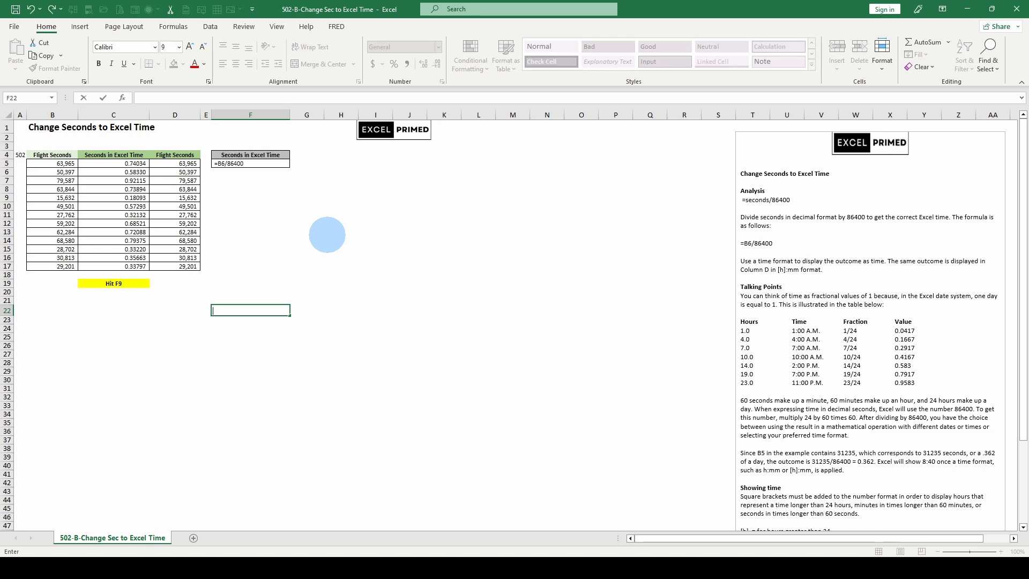
pyautogui.write('=24')
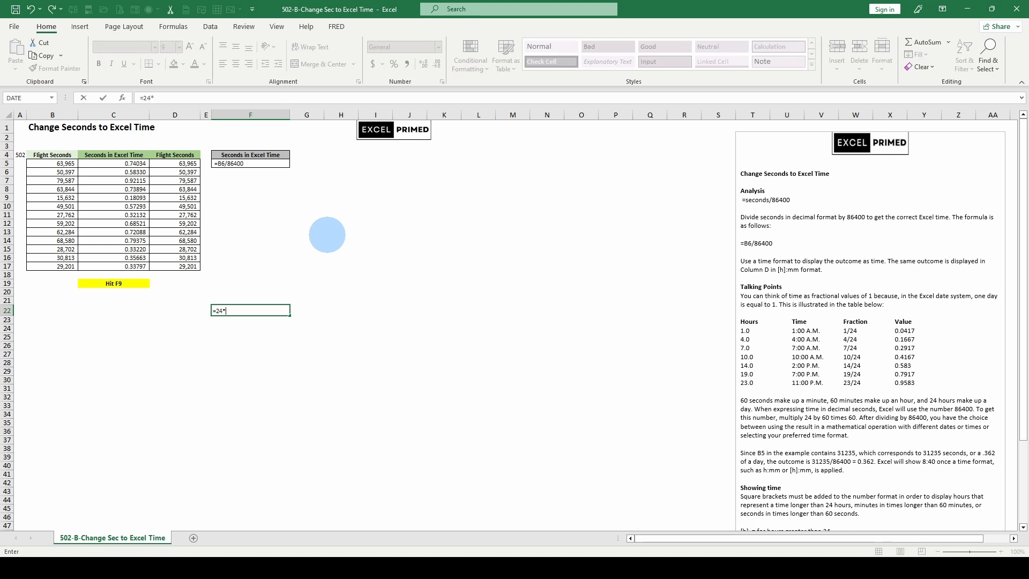
pyautogui.write('*60')
pyautogui.press('Return')
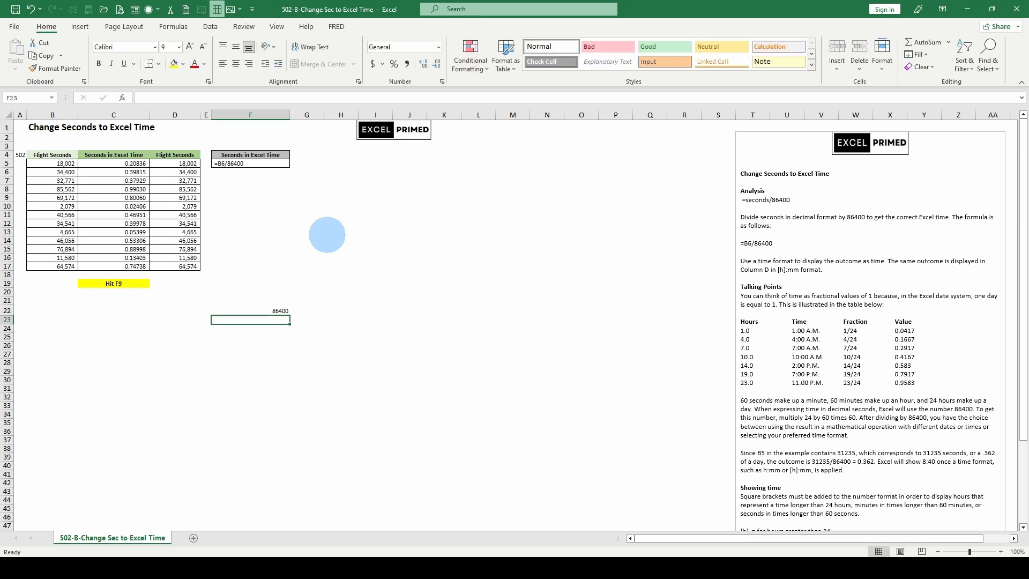
pyautogui.press('Up')
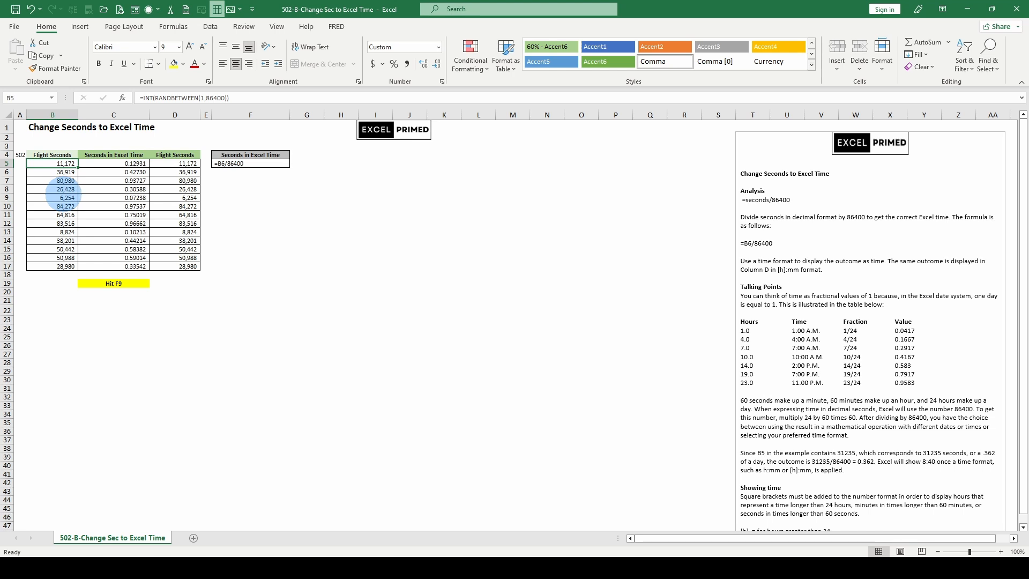
# - Change the Flight Seconds formula in D5 to =(C5*86400)/60
pyautogui.click(121, 163)
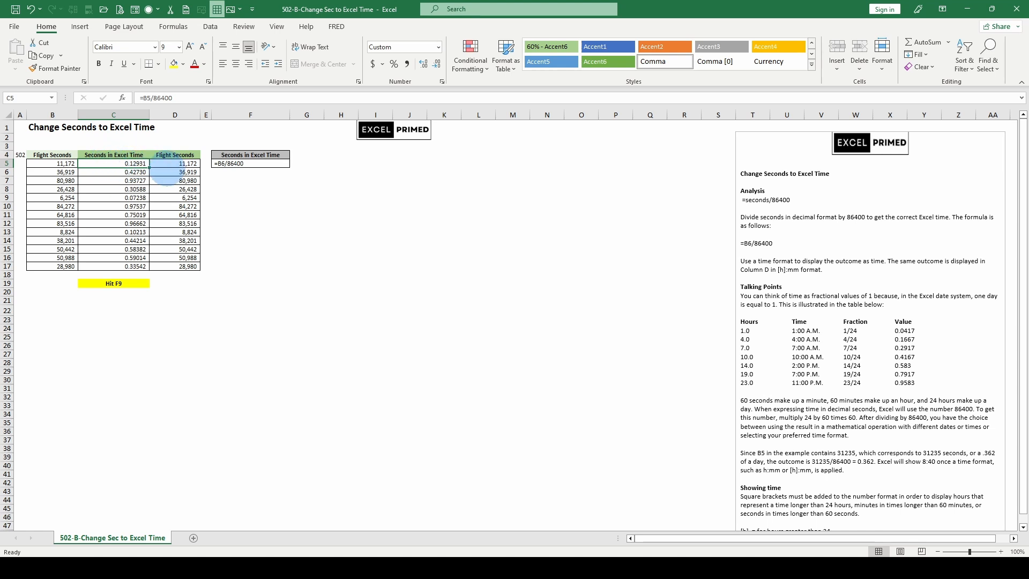
pyautogui.click(170, 165)
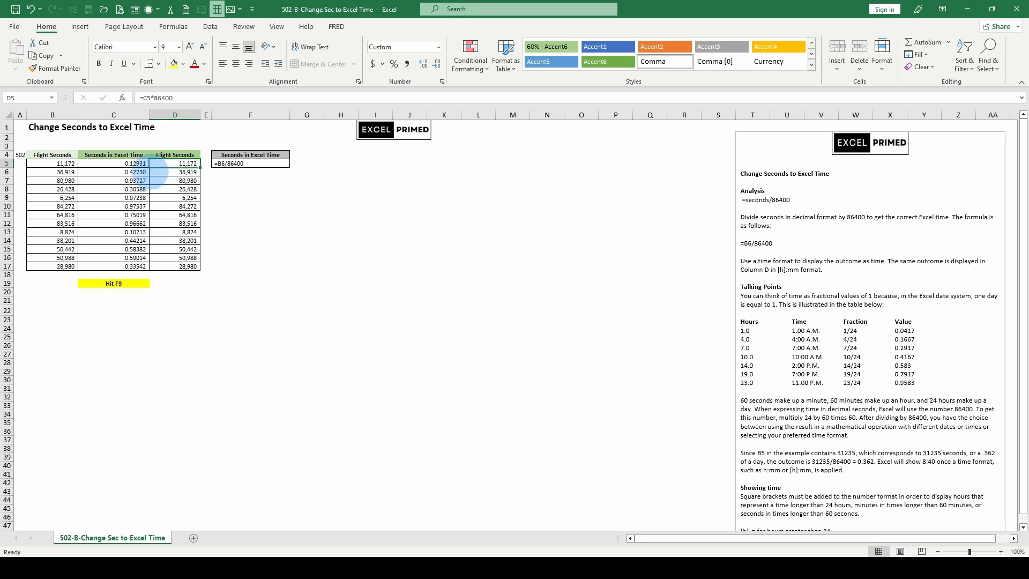
pyautogui.click(191, 98)
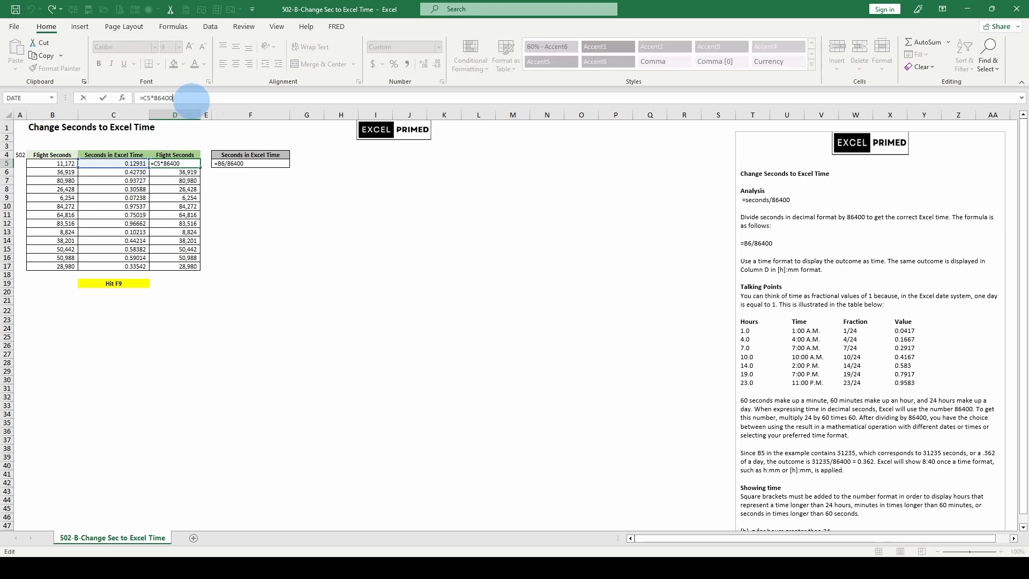
pyautogui.write(')/60')
pyautogui.press('Return')
pyautogui.click(495, 339)
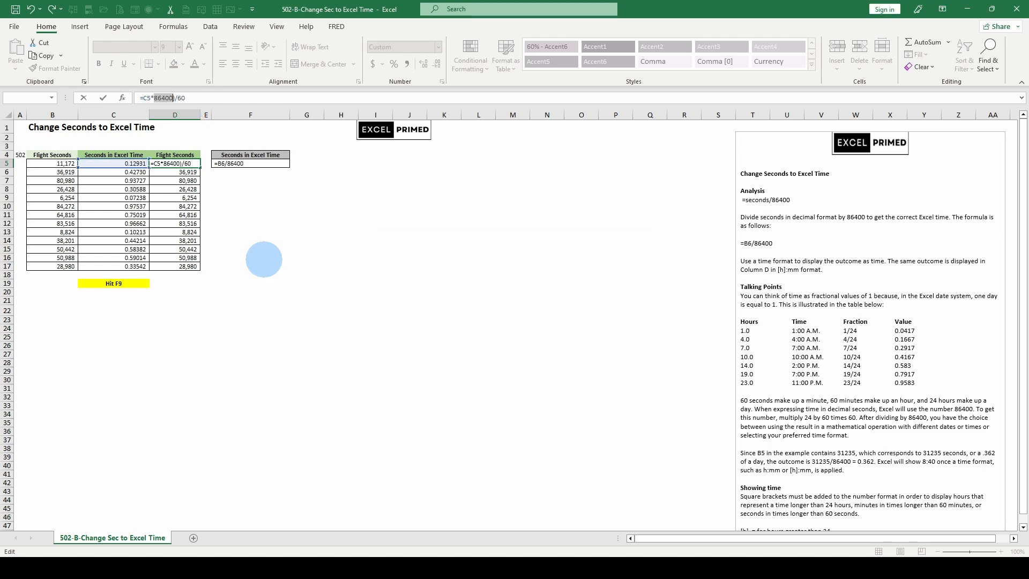
pyautogui.click(143, 98)
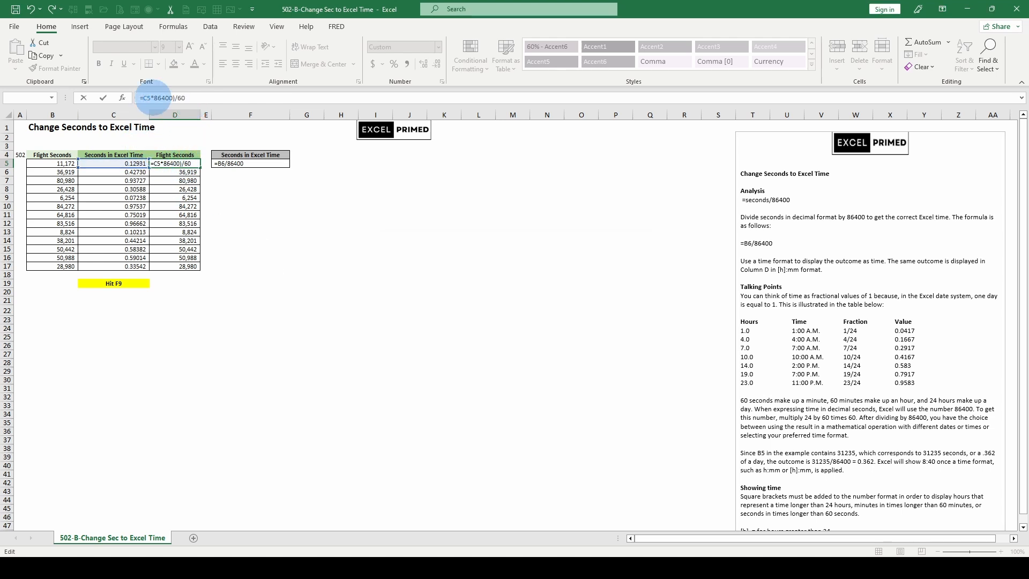
pyautogui.write('(')
pyautogui.press('Return')
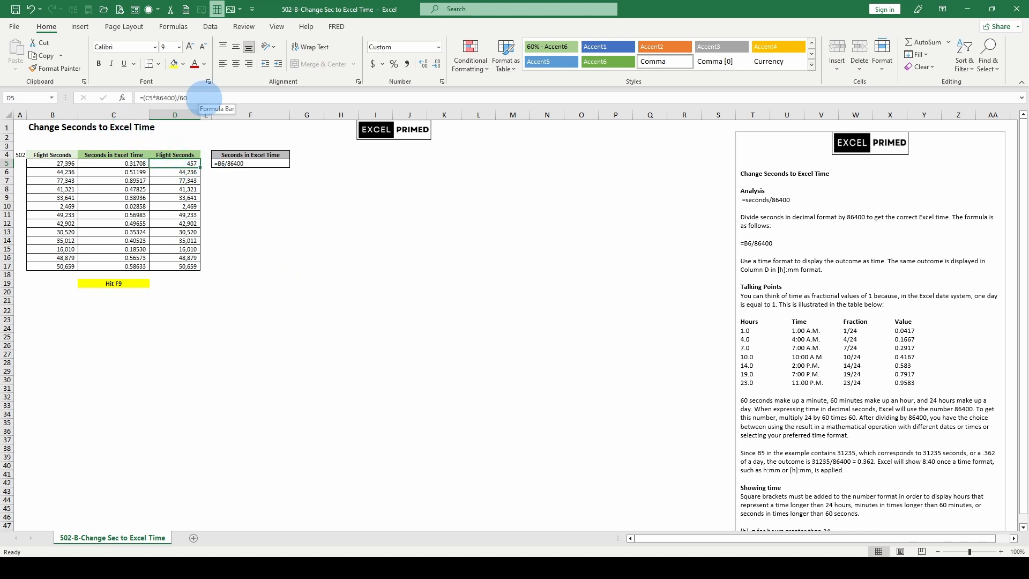
# - Extend the D5 formula to =((C5*86400)/60)/24 and recalculate the sheet
pyautogui.click(204, 98)
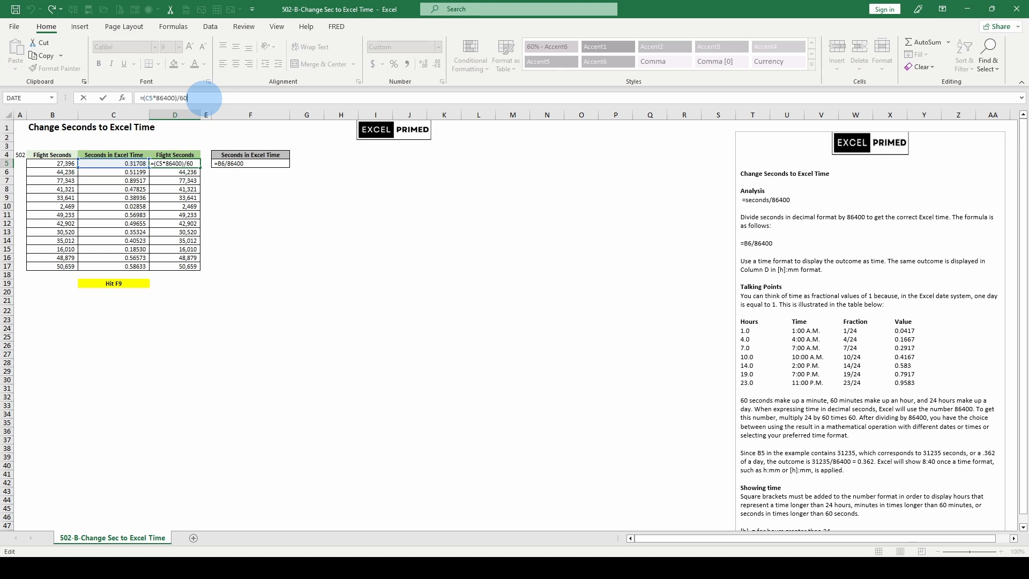
pyautogui.write('/24')
pyautogui.press('Return')
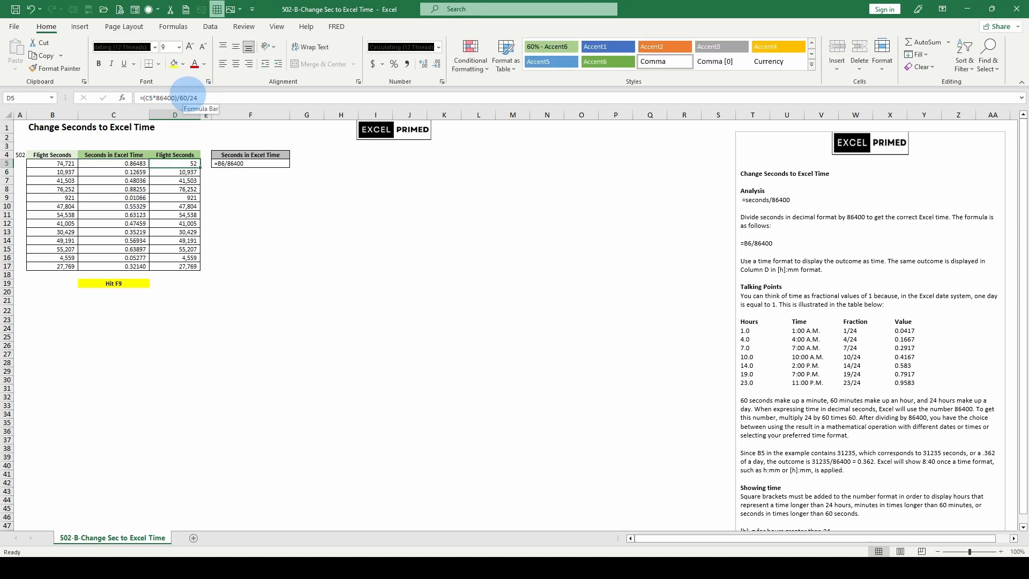
pyautogui.click(201, 98)
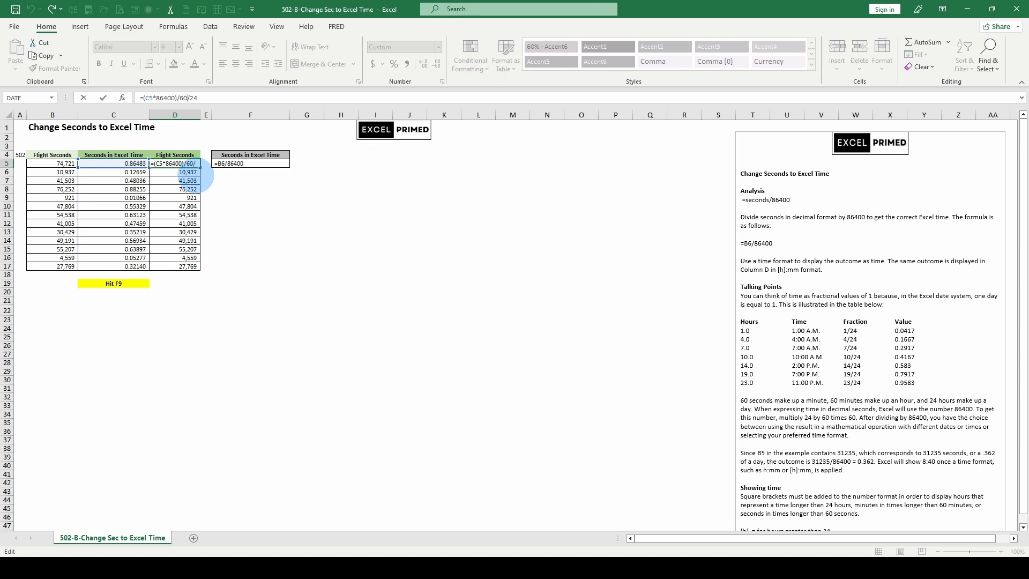
pyautogui.write(')')
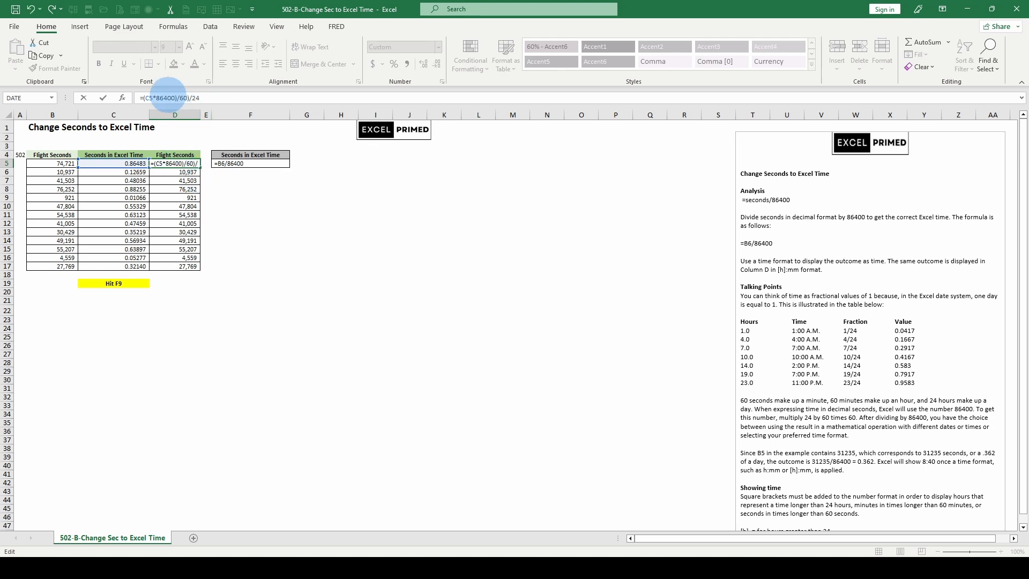
pyautogui.click(142, 97)
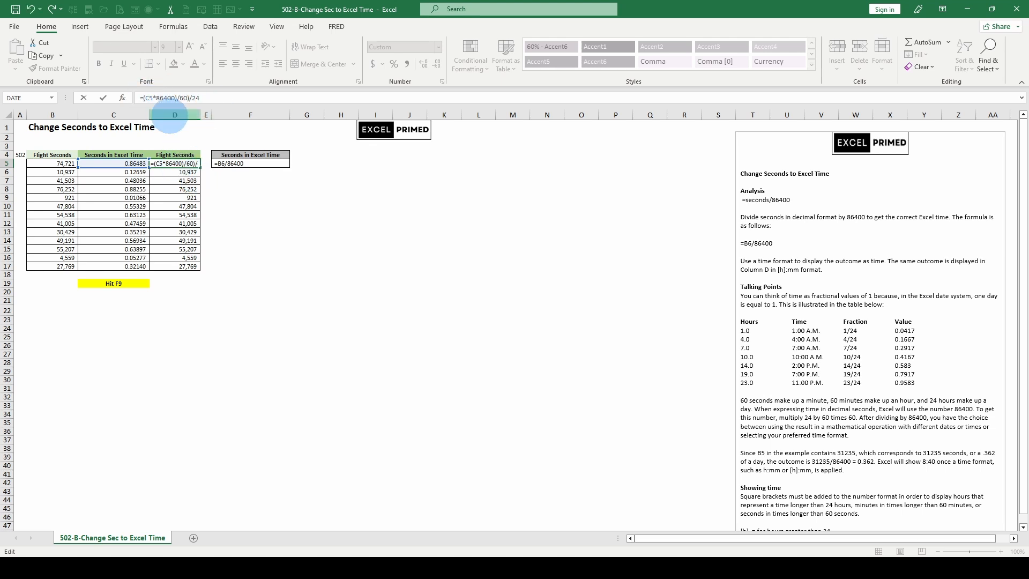
pyautogui.write('(')
pyautogui.hotkey('ctrl', 'Return')
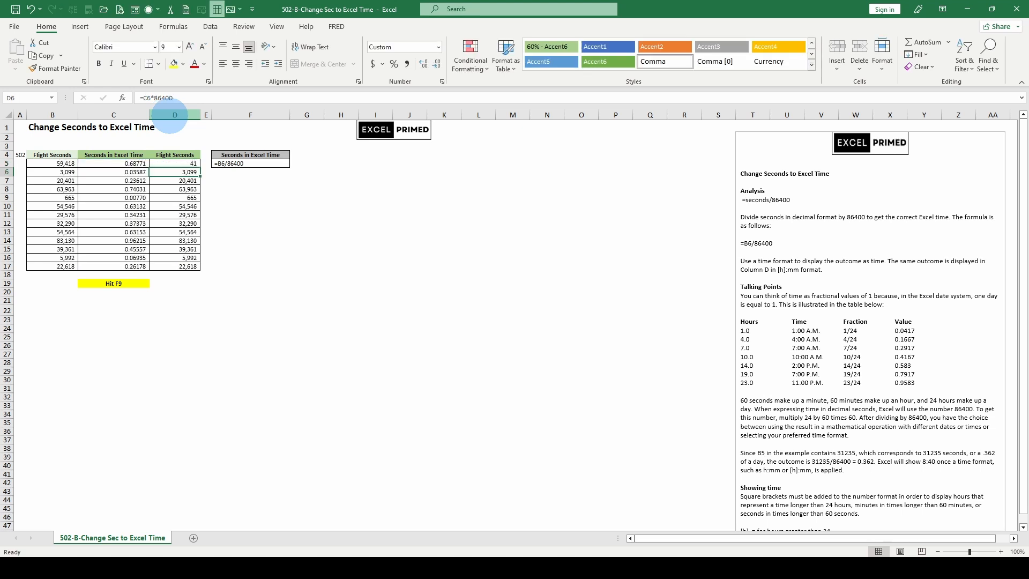
pyautogui.press('Left')
pyautogui.press('F9')
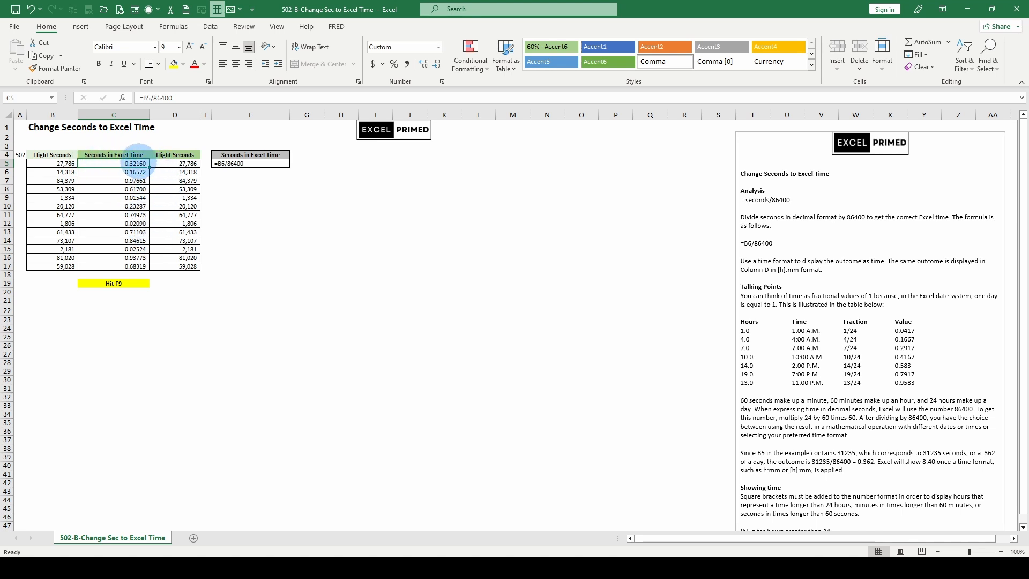
# - Format the Seconds in Excel Time values in C5:C17 with the custom format [$-en-US]h:mm:ss AM/PM
pyautogui.moveTo(139, 161); pyautogui.dragTo(144, 265)
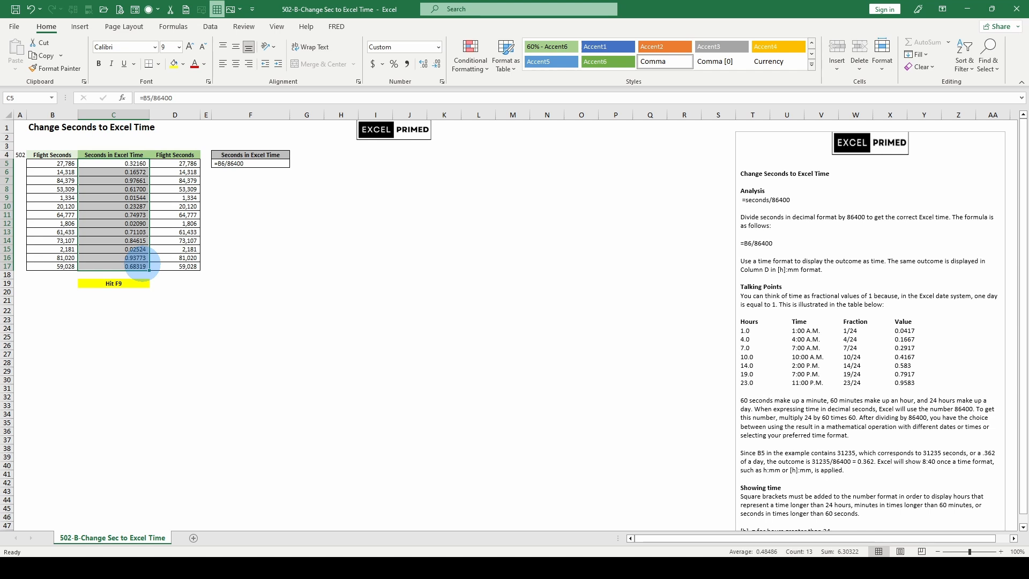
pyautogui.hotkey('ctrl', '1')
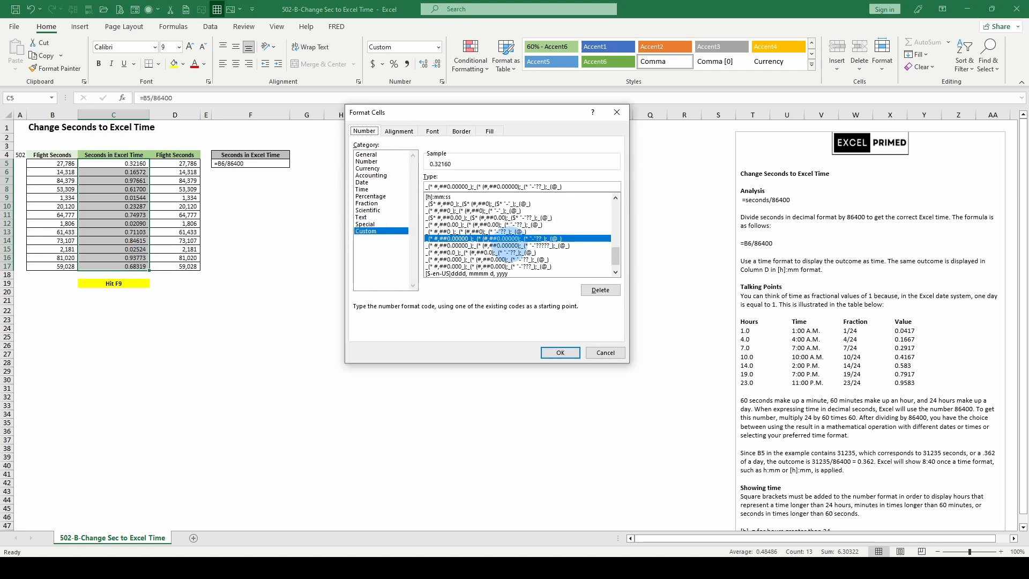
pyautogui.click(440, 197)
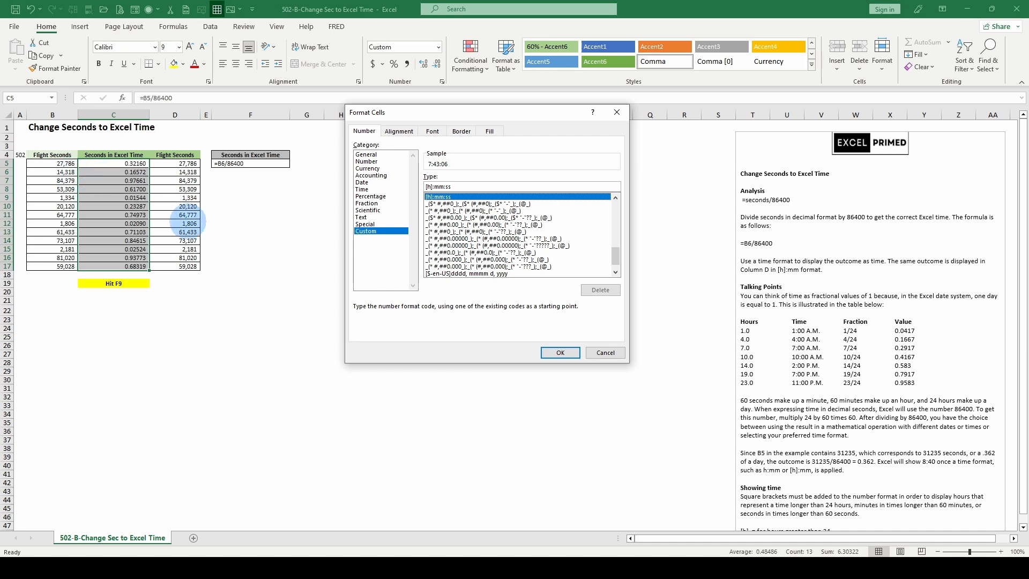
pyautogui.scroll(-1, 562, 231)
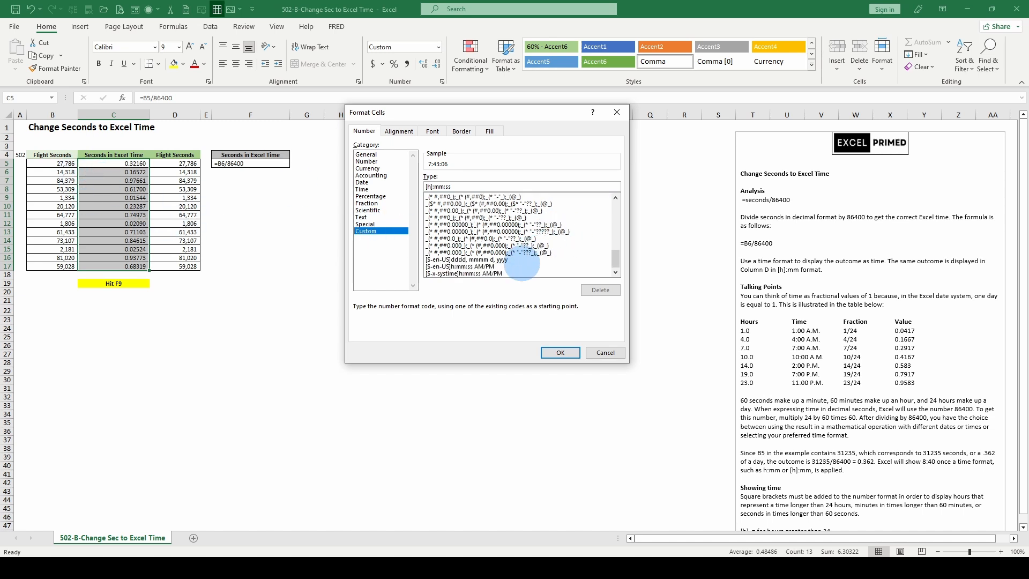
pyautogui.click(486, 268)
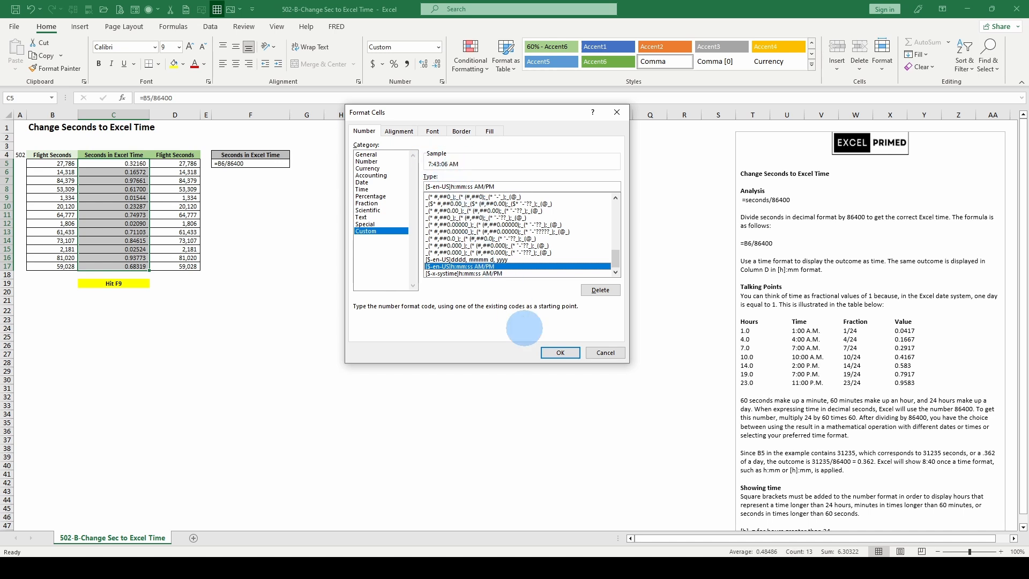
pyautogui.click(558, 353)
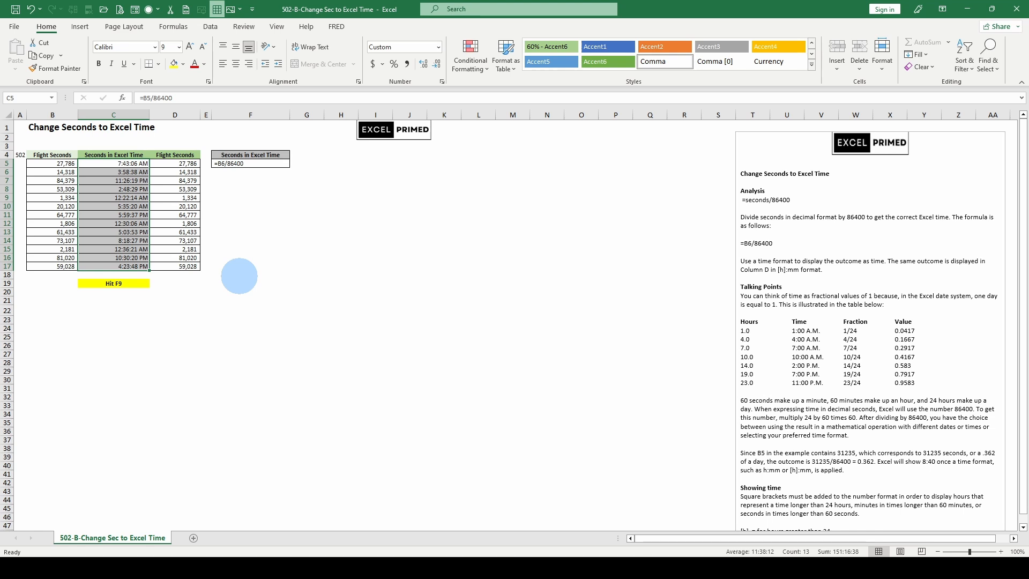
# - Recalculate the random flight seconds, and undo the time format applied to C5:C17
pyautogui.press('F9')
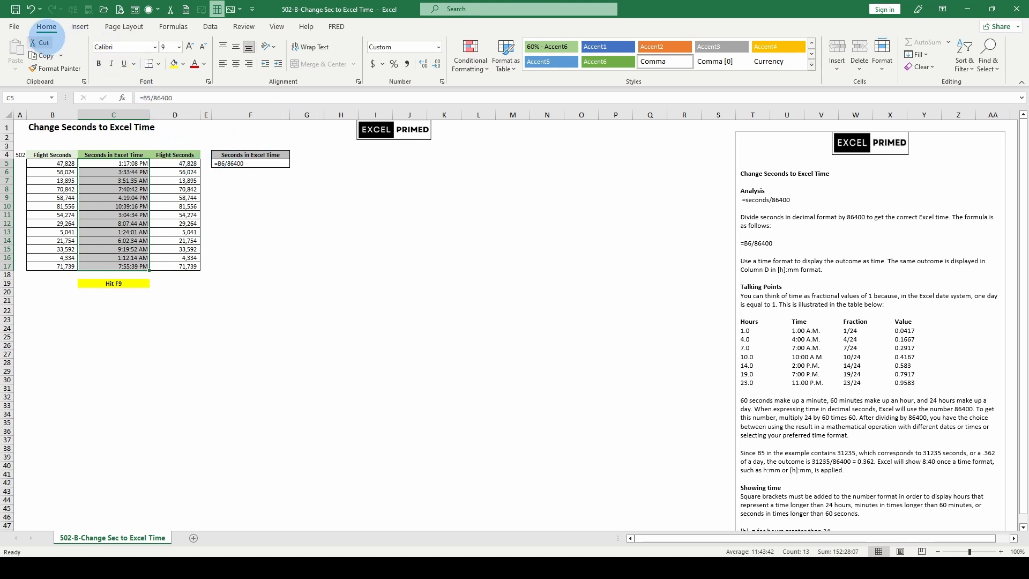
pyautogui.click(31, 9)
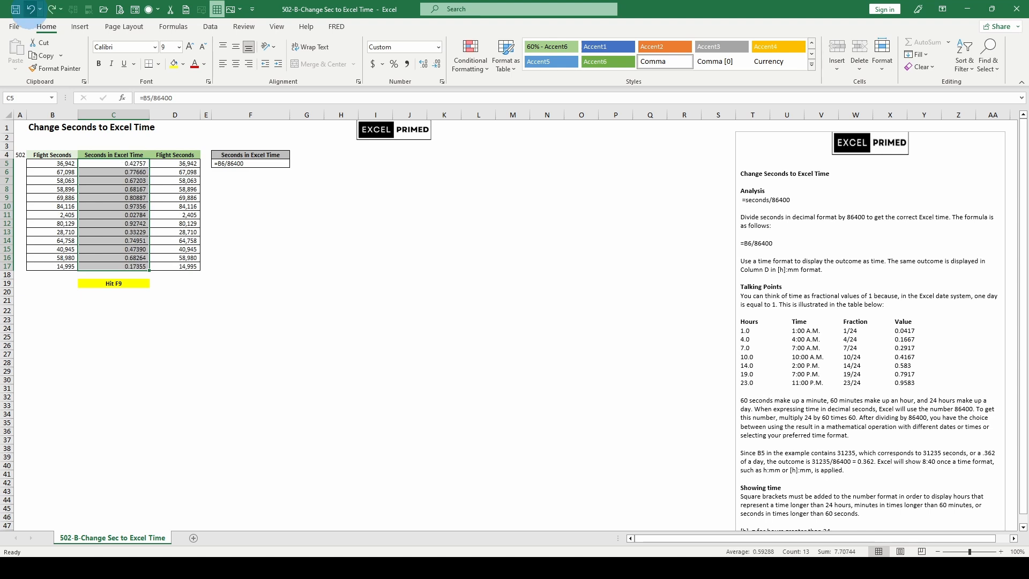
# - Set the upper bound of the RANDBETWEEN formula in B5 to 1000000
pyautogui.click(50, 223)
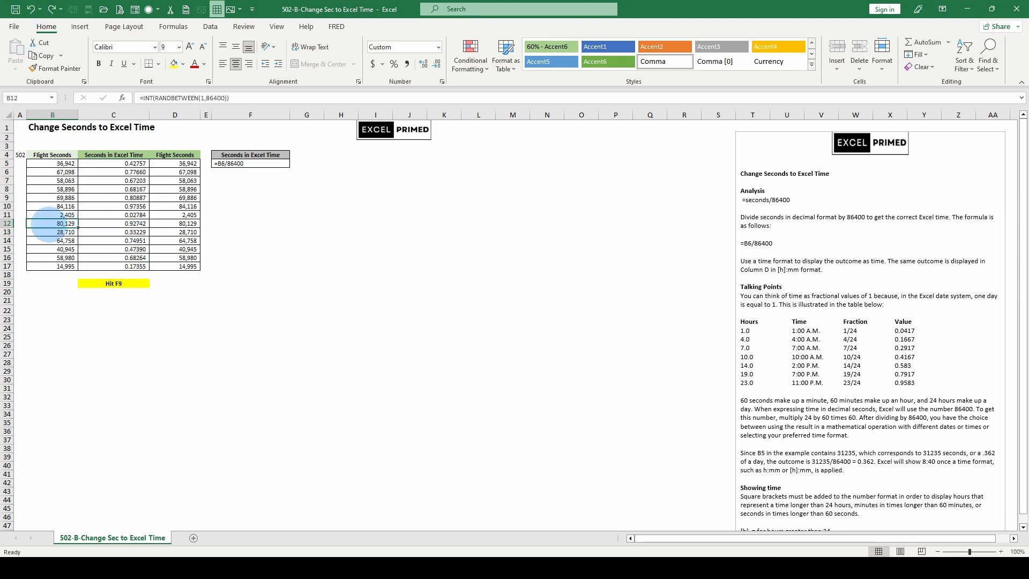
pyautogui.click(62, 161)
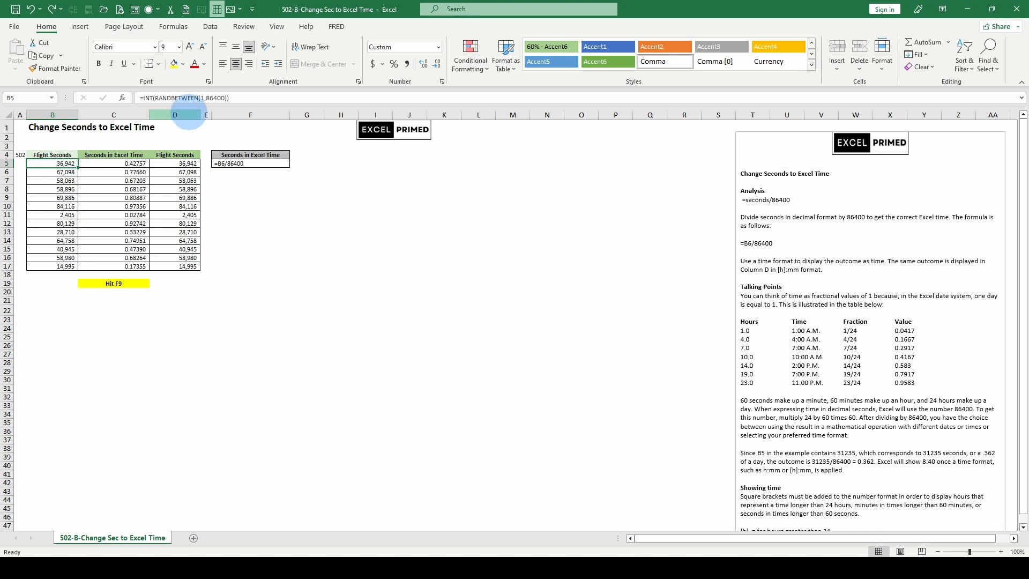
pyautogui.moveTo(206, 98); pyautogui.dragTo(229, 97)
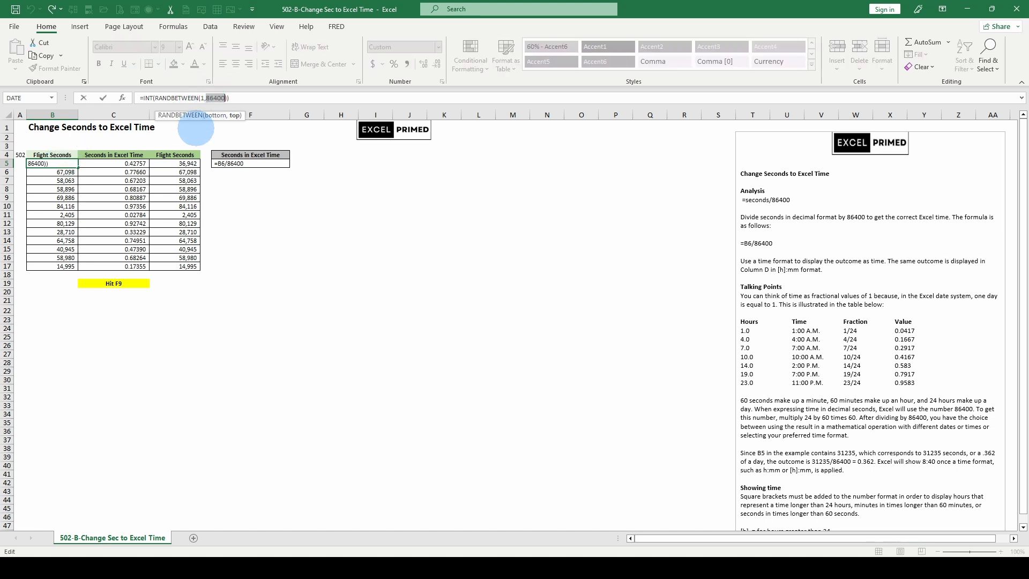
pyautogui.write('100')
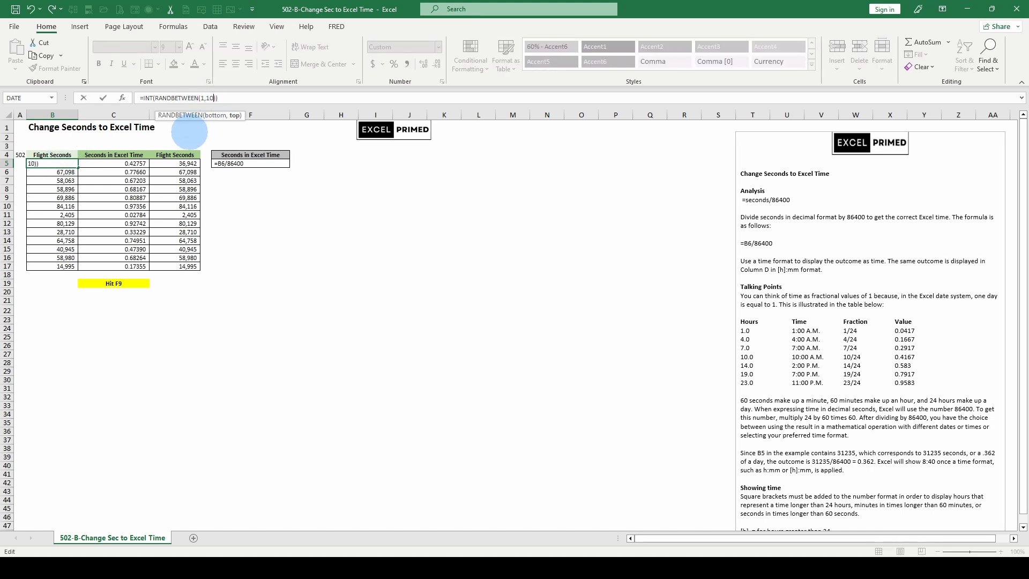
pyautogui.write('0000')
pyautogui.press('Return')
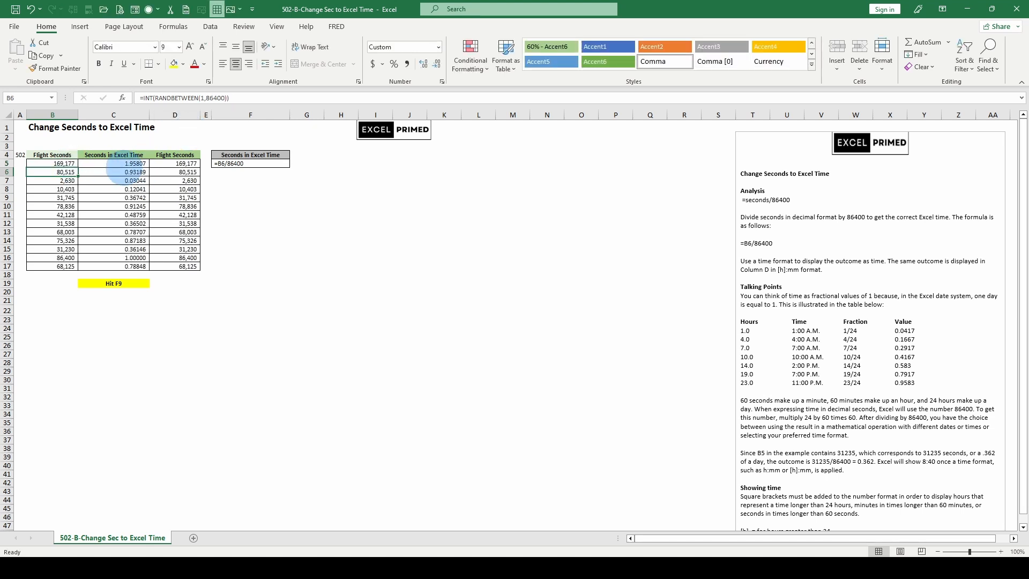
# - Preview the h:mm:ss AM/PM custom number format on C5, and close the cell formatting without applying it
pyautogui.click(127, 163)
pyautogui.click(70, 164)
pyautogui.click(110, 165)
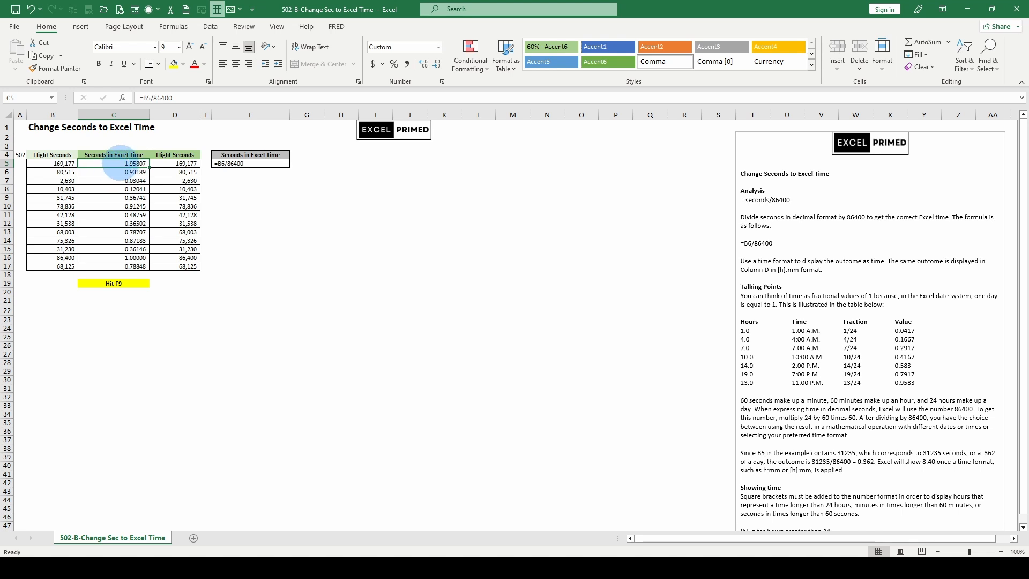
pyautogui.hotkey('ctrl', '1')
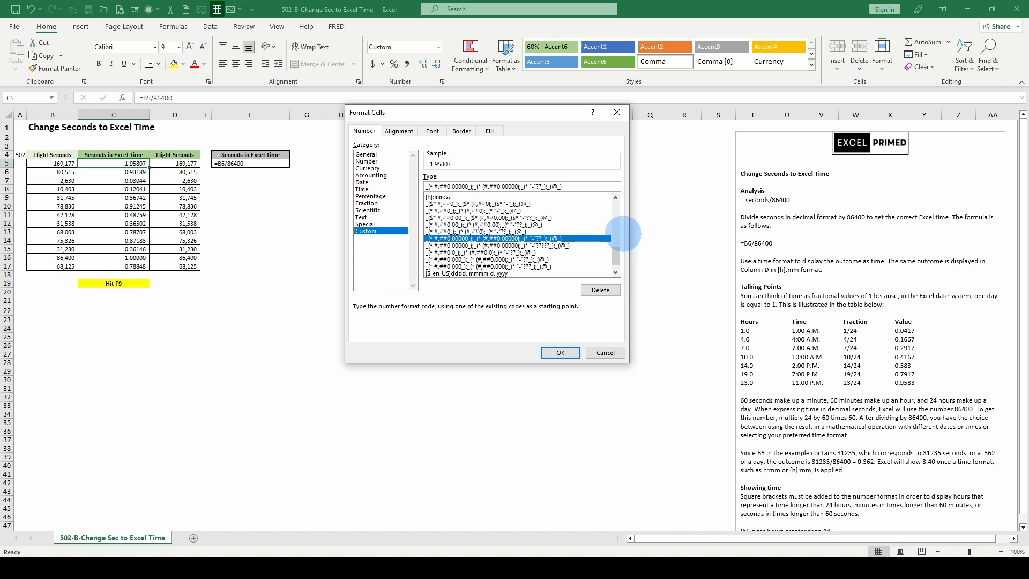
pyautogui.scroll(-1, 565, 242)
pyautogui.scroll(3, 563, 242)
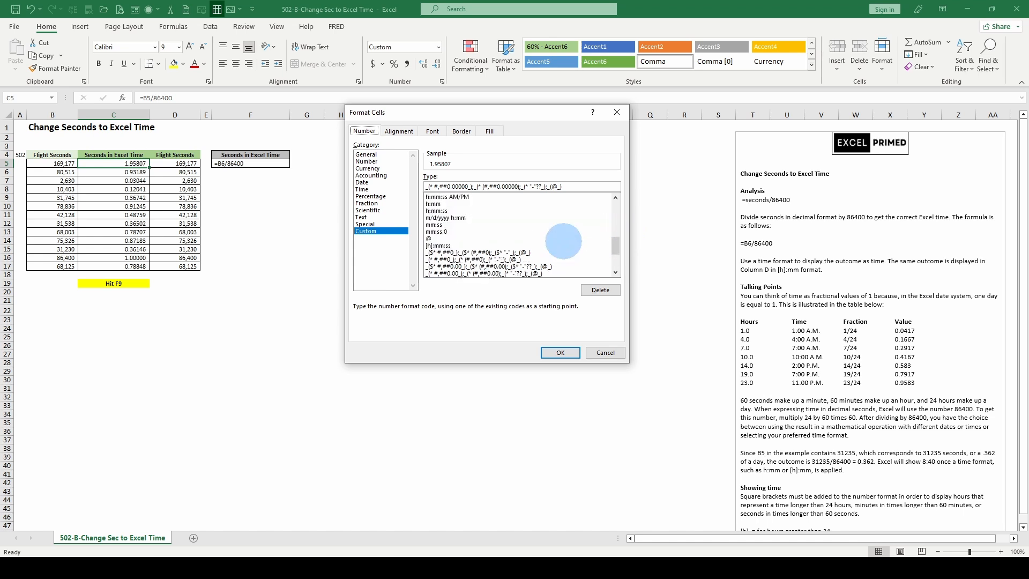
pyautogui.scroll(1, 563, 241)
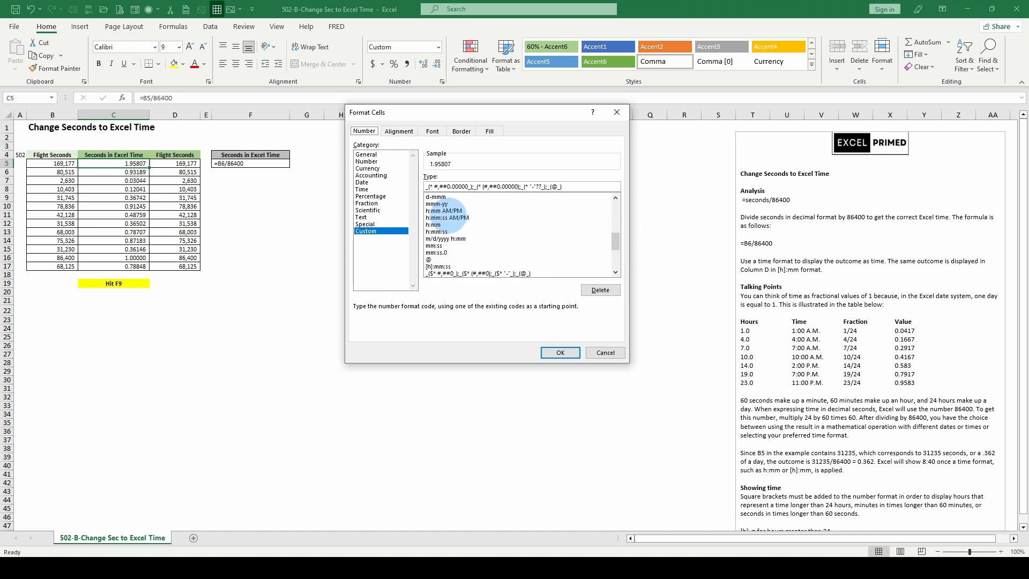
pyautogui.click(448, 218)
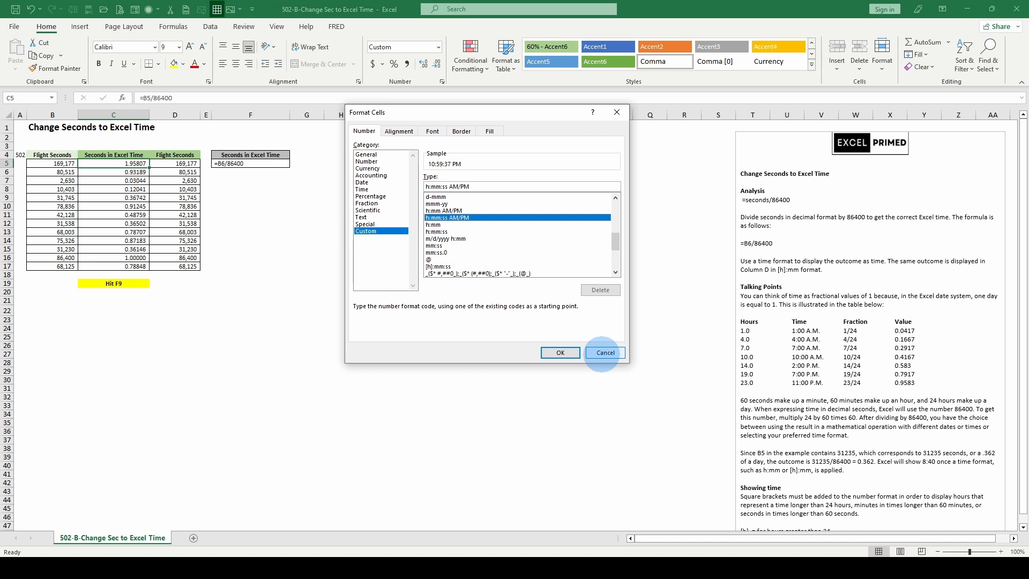
pyautogui.click(604, 352)
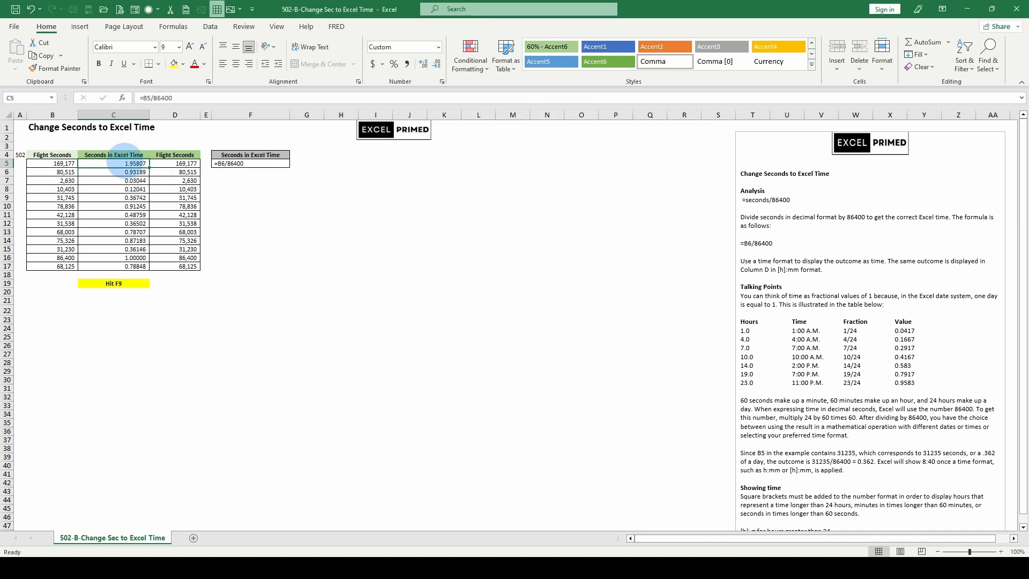
# - Recalculate the sheet, and set the upper bound of the RANDBETWEEN formula in B5 to 100000
pyautogui.press('F9')
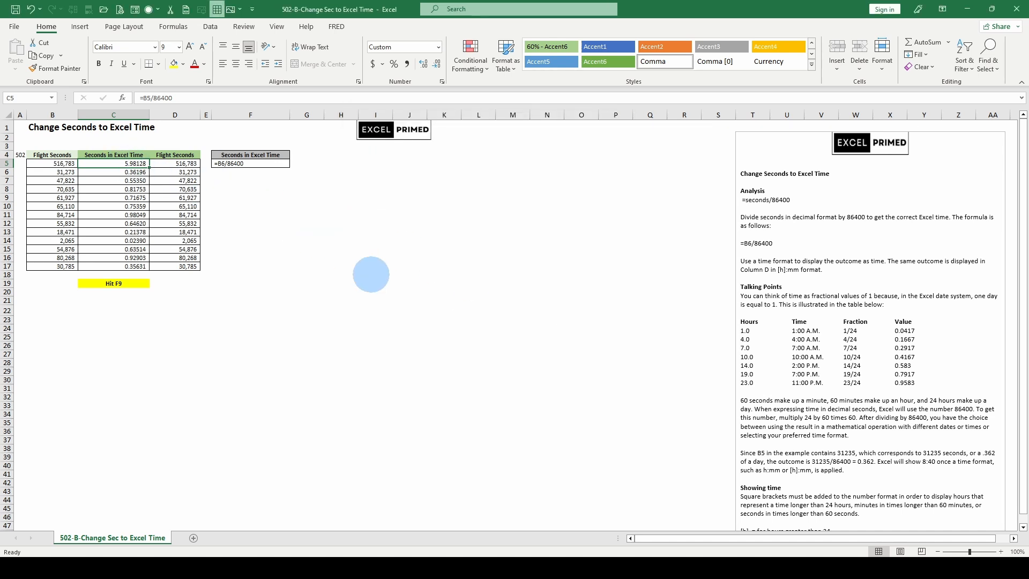
pyautogui.click(54, 163)
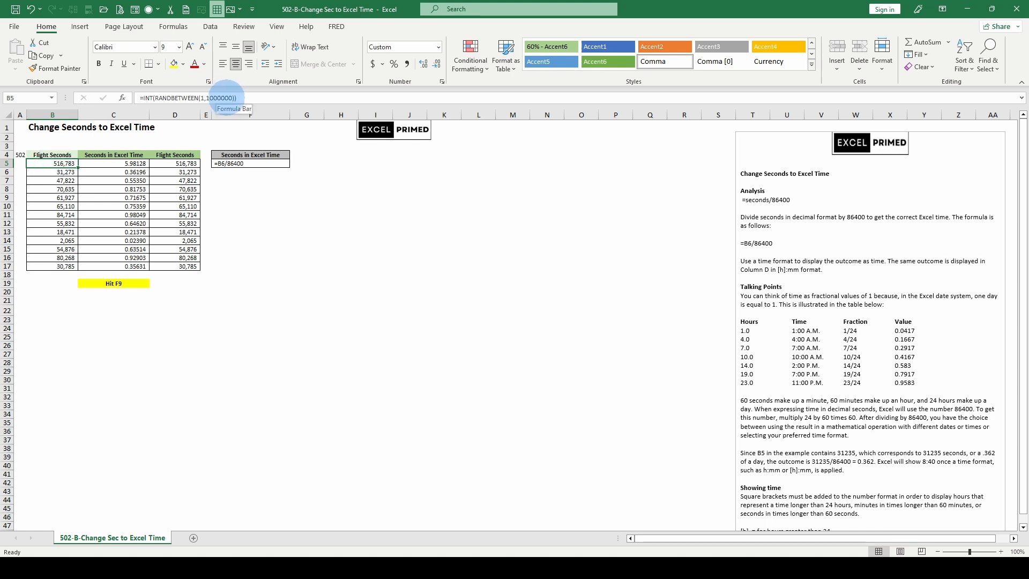
pyautogui.click(227, 98)
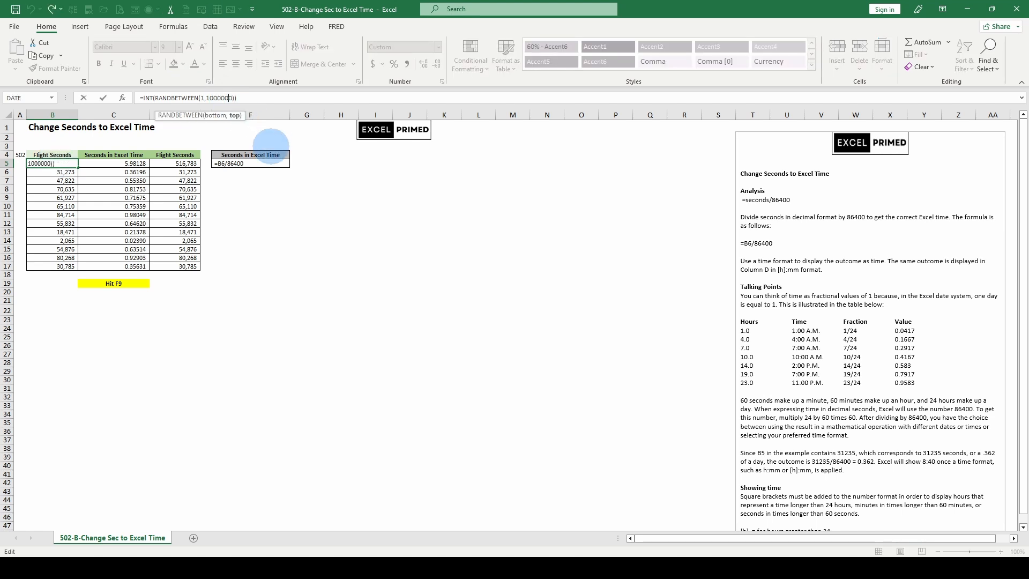
pyautogui.press('BackSpace')
pyautogui.press('Return')
pyautogui.press('Up')
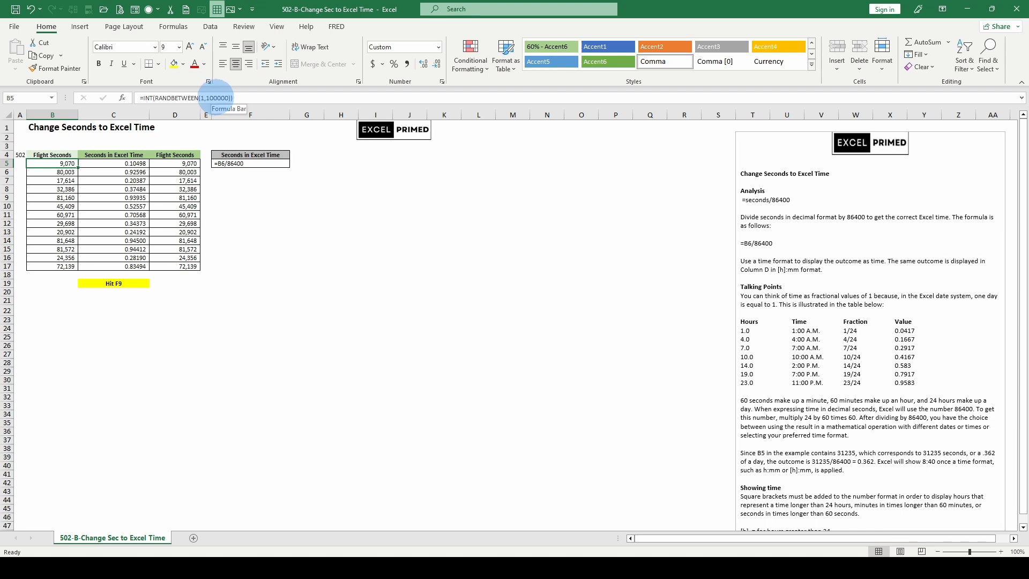
# - Recalculate the random flight seconds repeatedly until the B5 value converts to more than one day in C5
pyautogui.press('F9')
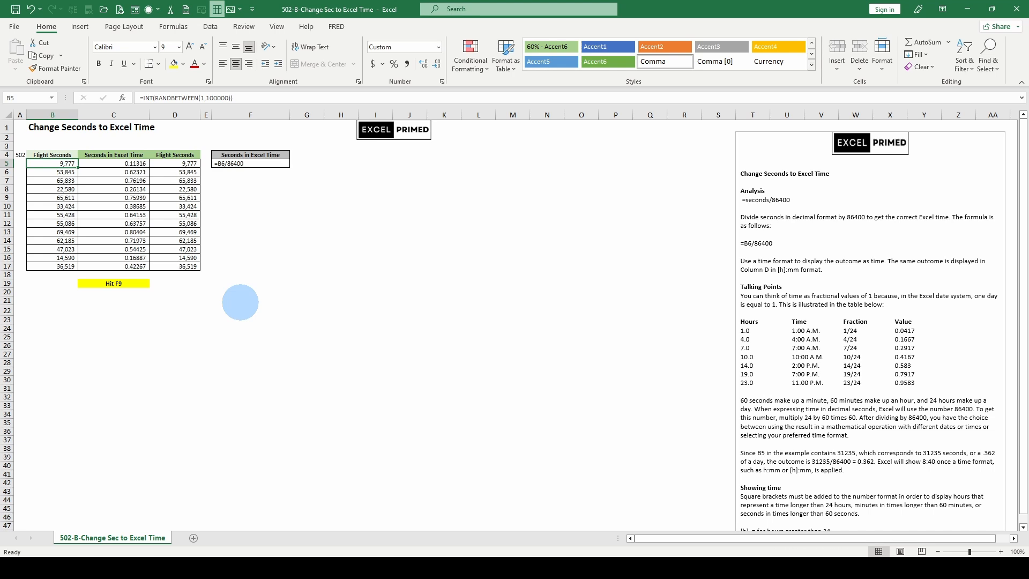
pyautogui.press('F9')
pyautogui.press('F9')
pyautogui.press('F9')
pyautogui.press('F9')
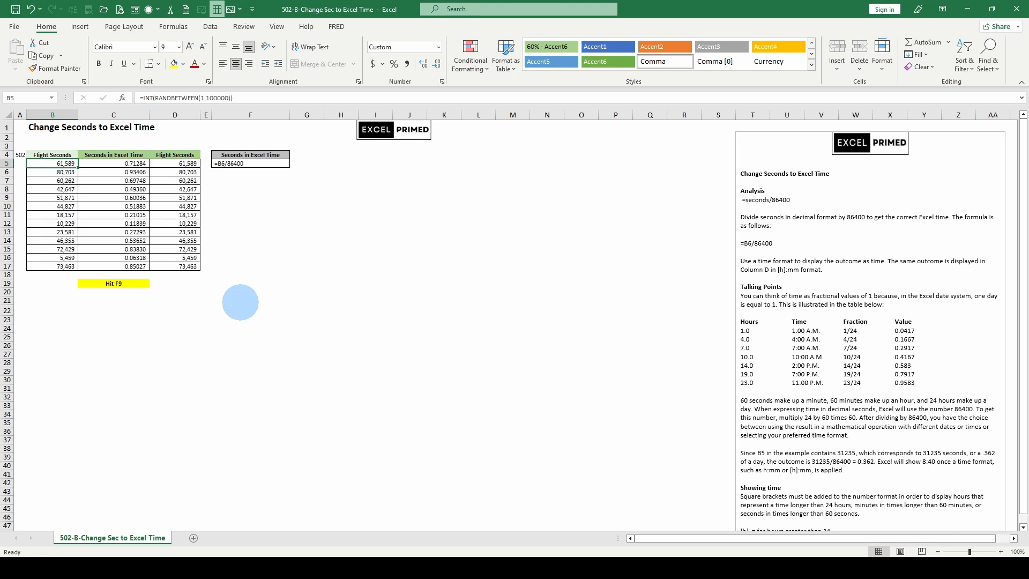
pyautogui.press('F9')
pyautogui.press('F9')
pyautogui.press('F9')
pyautogui.press('F9')
pyautogui.press('F9')
pyautogui.press('F9')
pyautogui.press('F9')
pyautogui.press('F9')
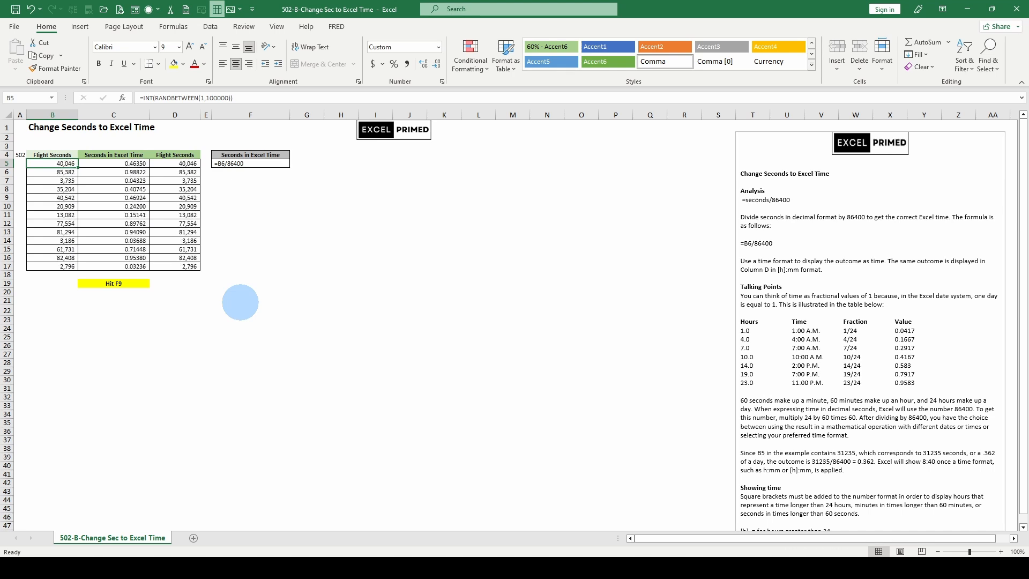
pyautogui.press('F9')
pyautogui.press('F9')
pyautogui.press('F9')
pyautogui.press('F9')
pyautogui.press('F9')
pyautogui.press('F9')
pyautogui.press('F9')
pyautogui.press('F9')
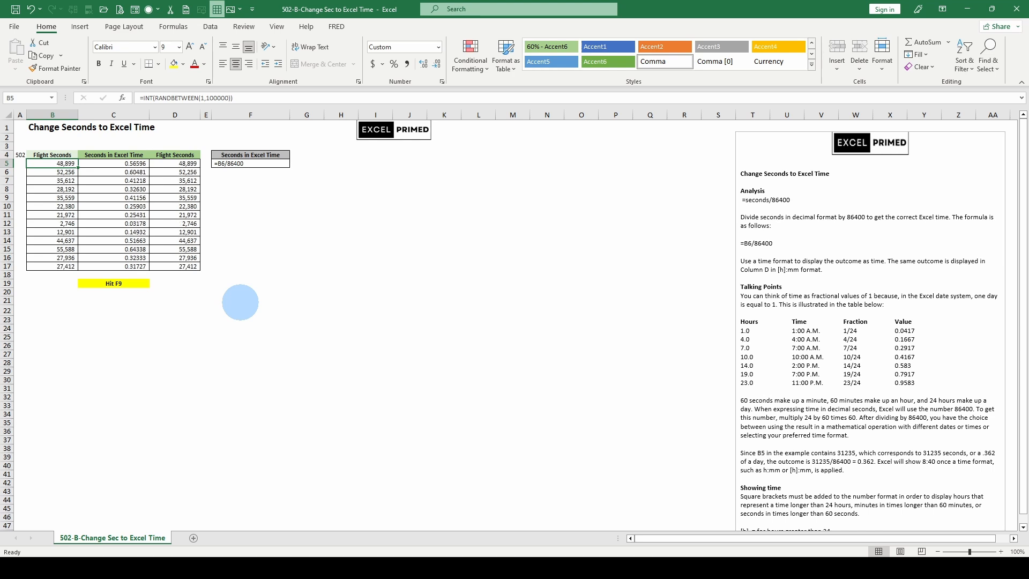
pyautogui.press('F9')
pyautogui.press('F9')
pyautogui.press('F9')
pyautogui.press('F9')
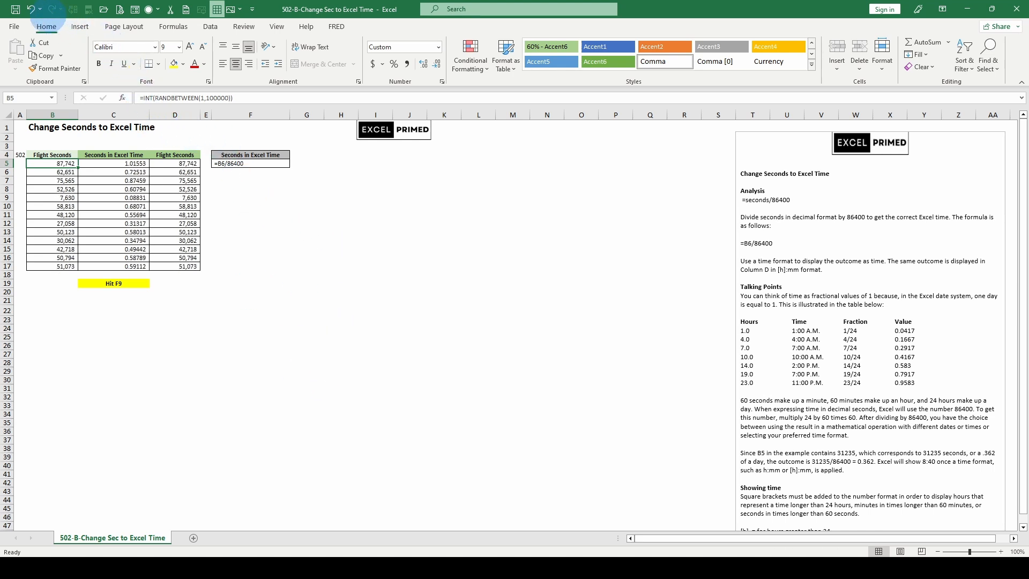
pyautogui.click(31, 9)
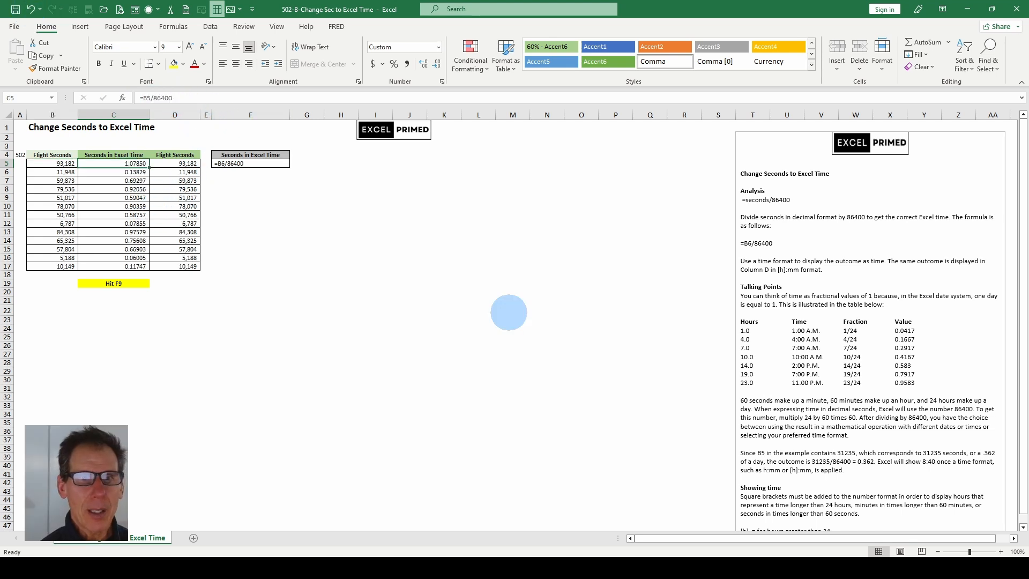
# - Re-enter the B5 formula =INT(RANDBETWEEN(1,100000)) and recalculate the flight seconds until B5 exceeds one day
pyautogui.scroll(-5, 872, 306)
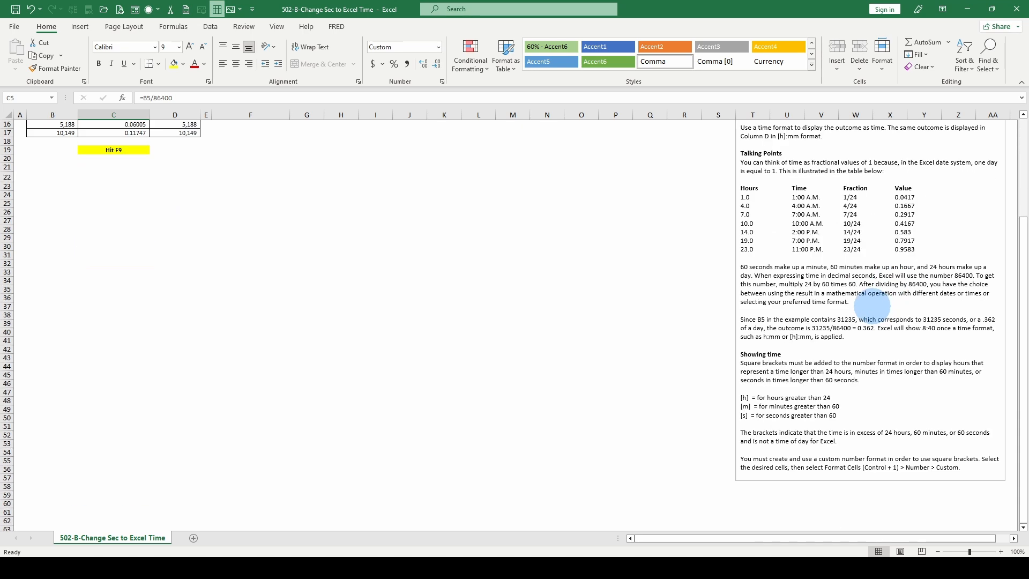
pyautogui.scroll(5, 872, 306)
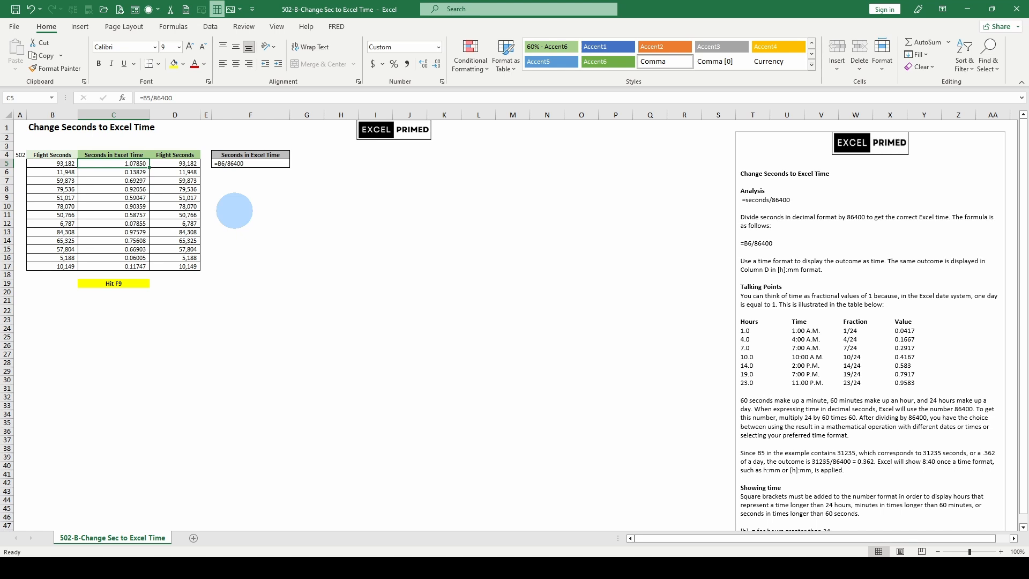
pyautogui.click(260, 232)
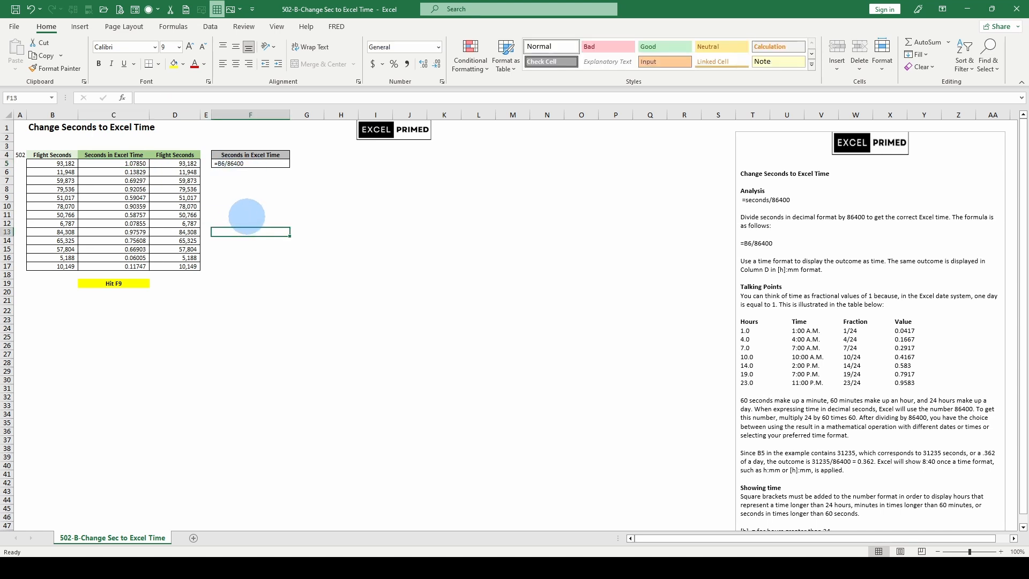
pyautogui.click(132, 163)
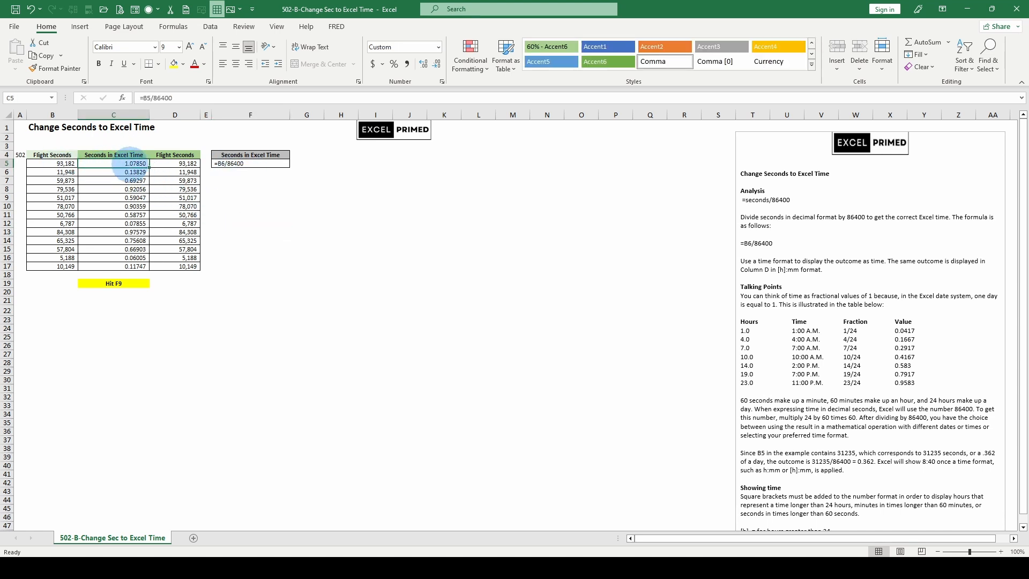
pyautogui.click(64, 164)
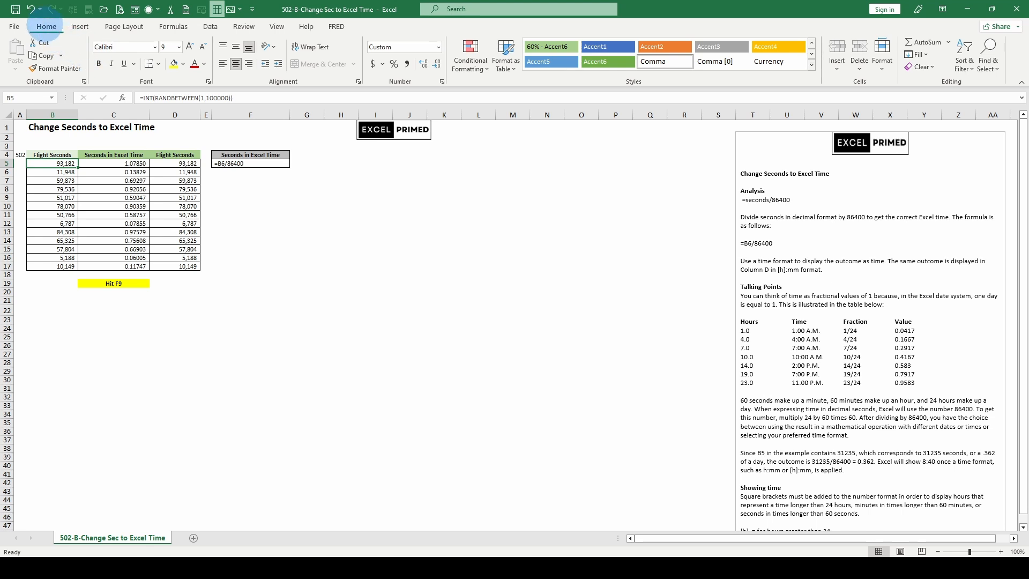
pyautogui.click(224, 97)
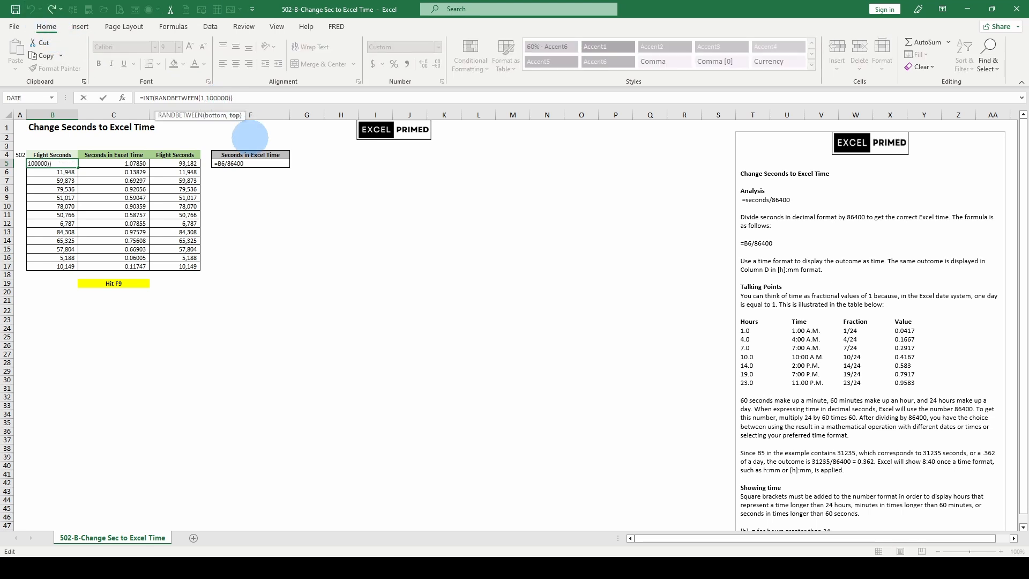
pyautogui.hotkey('ctrl', 'Return')
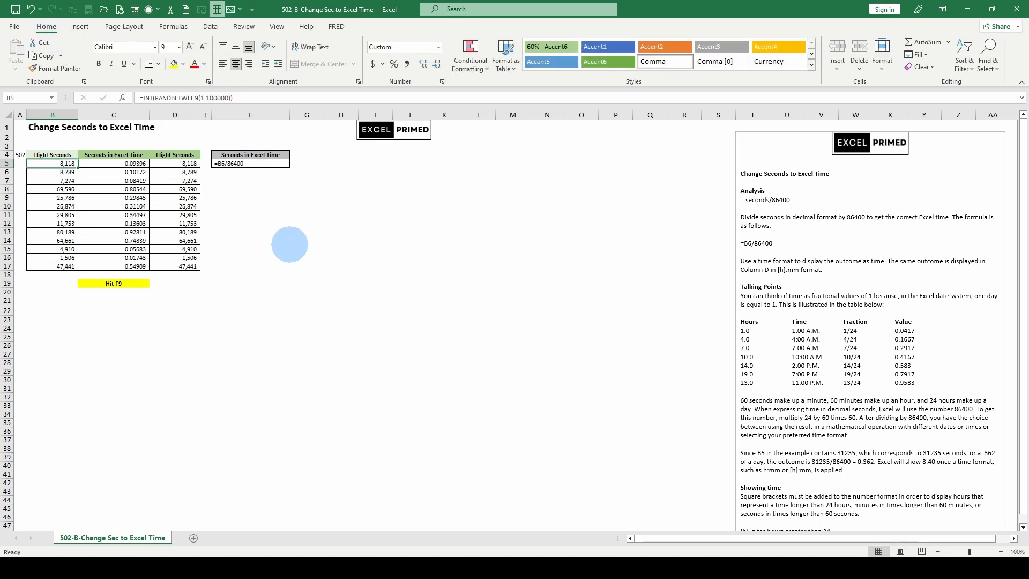
pyautogui.press('F9')
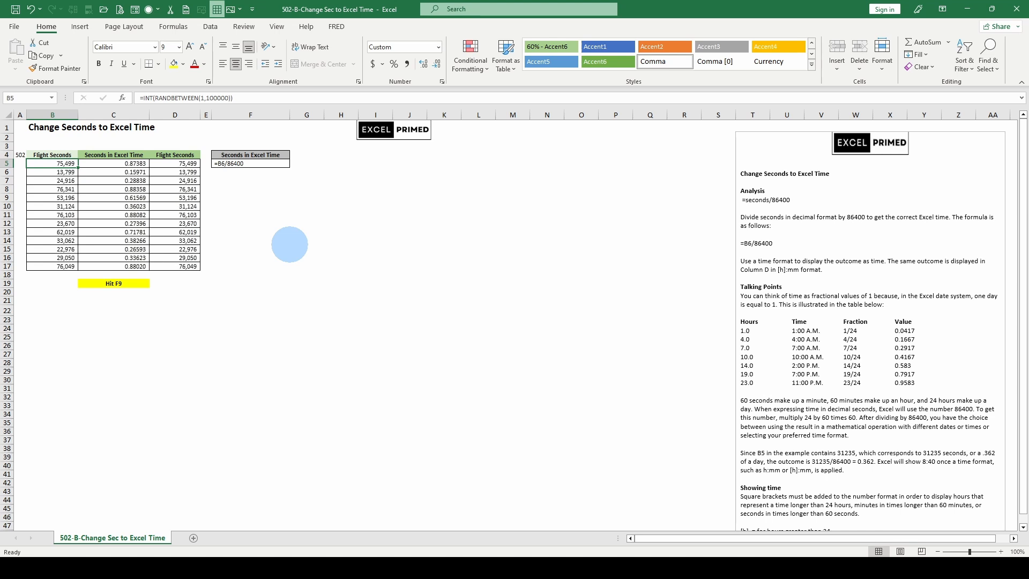
pyautogui.press('F9')
pyautogui.press('F9')
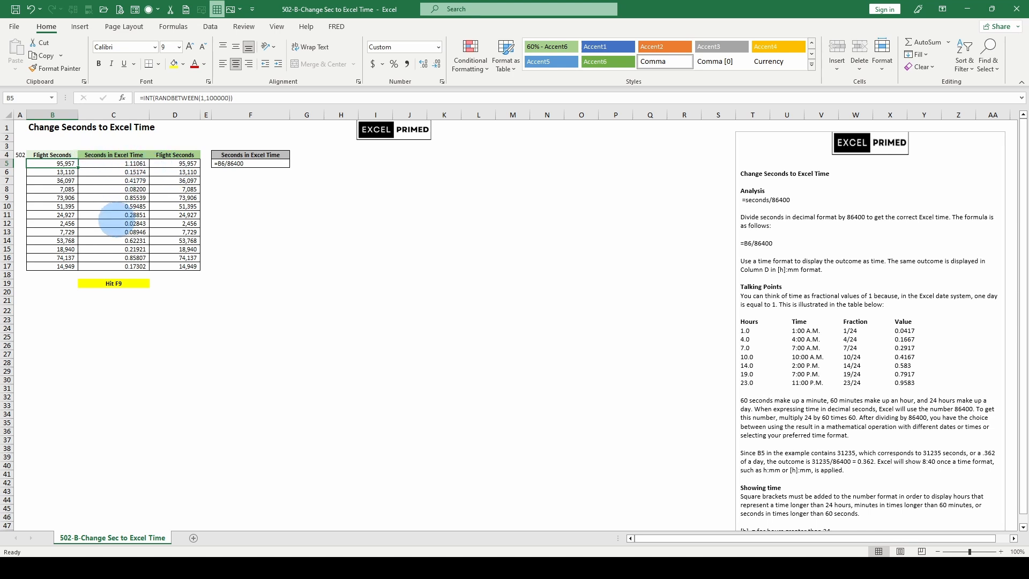
# - Examine the notes on showing time with square brackets for durations above 24 hours, with C5 selected
pyautogui.click(134, 163)
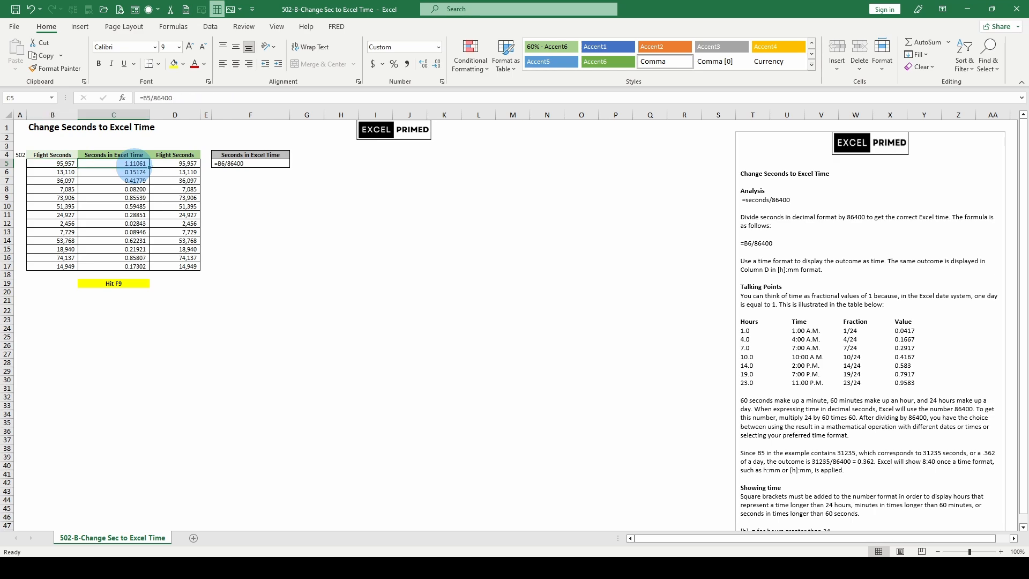
pyautogui.scroll(-3, 742, 378)
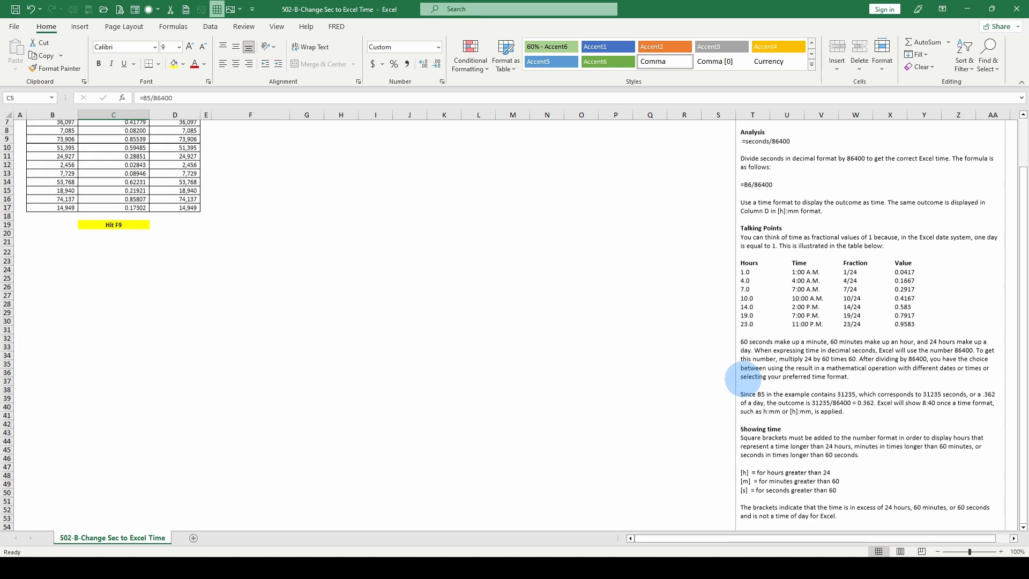
pyautogui.scroll(3, 746, 380)
pyautogui.scroll(-3, 850, 451)
pyautogui.scroll(2, 850, 460)
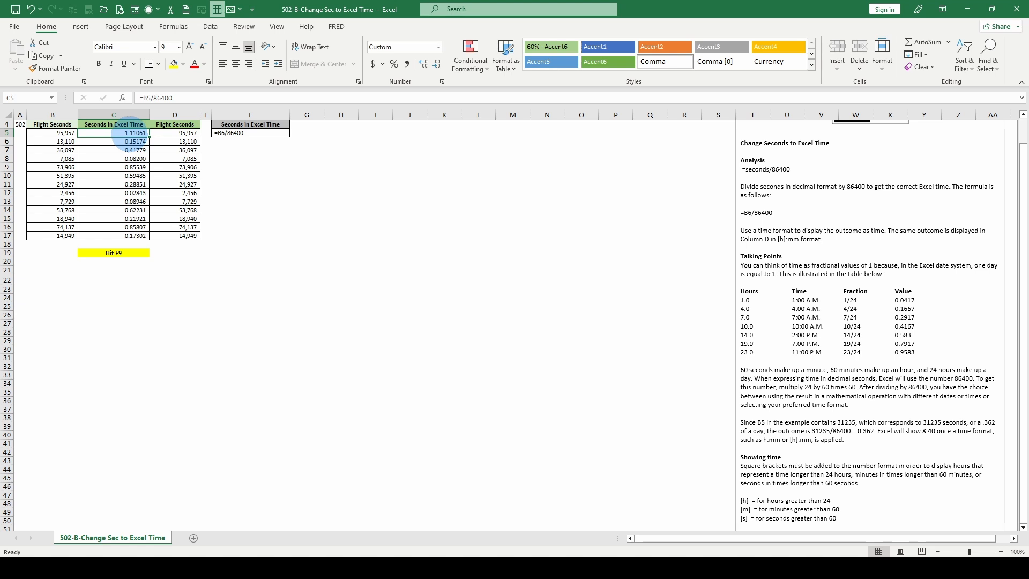
pyautogui.scroll(1, 283, 188)
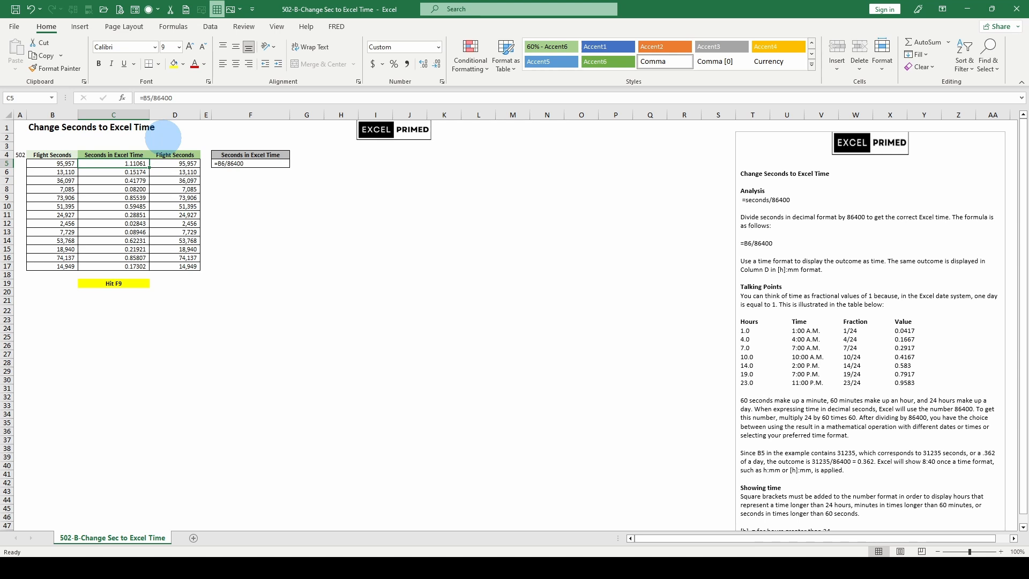
# - Compare the h:mm:ss AM/PM and [h]:mm:ss custom formats in the C5 preview, and close the cell formatting without applying either
pyautogui.hotkey('ctrl', '1')
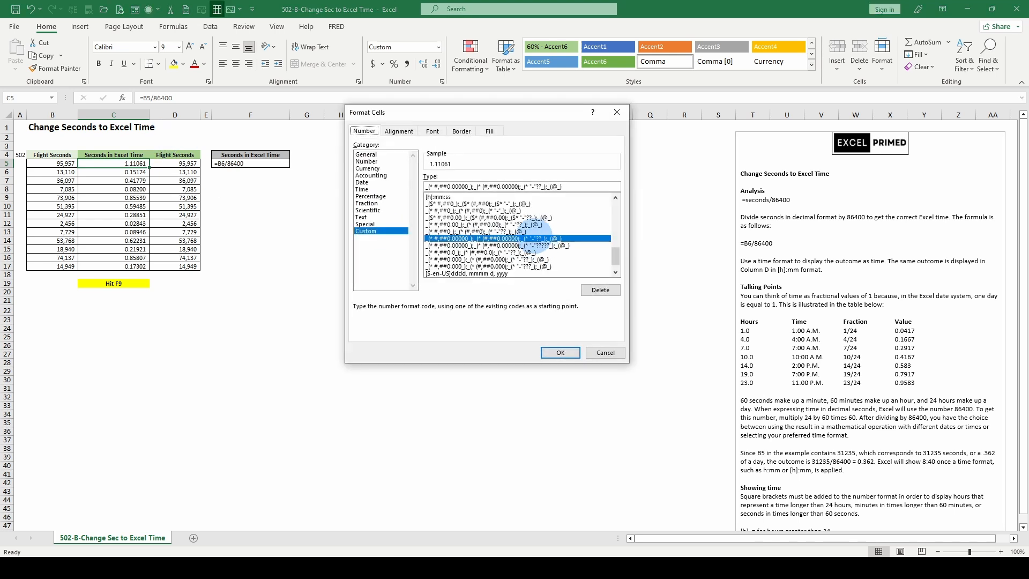
pyautogui.scroll(-5, 534, 235)
pyautogui.scroll(1, 533, 235)
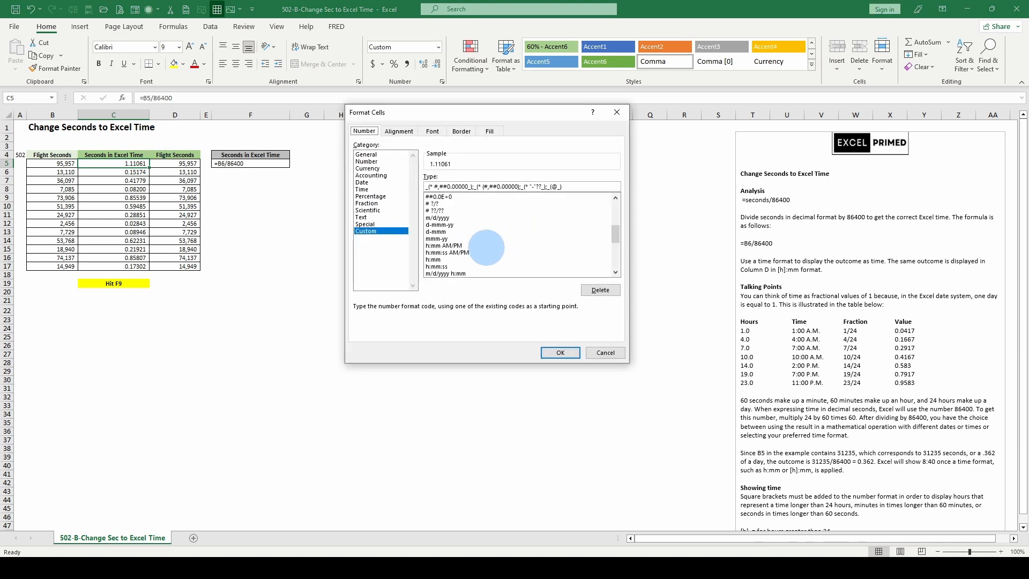
pyautogui.click(447, 252)
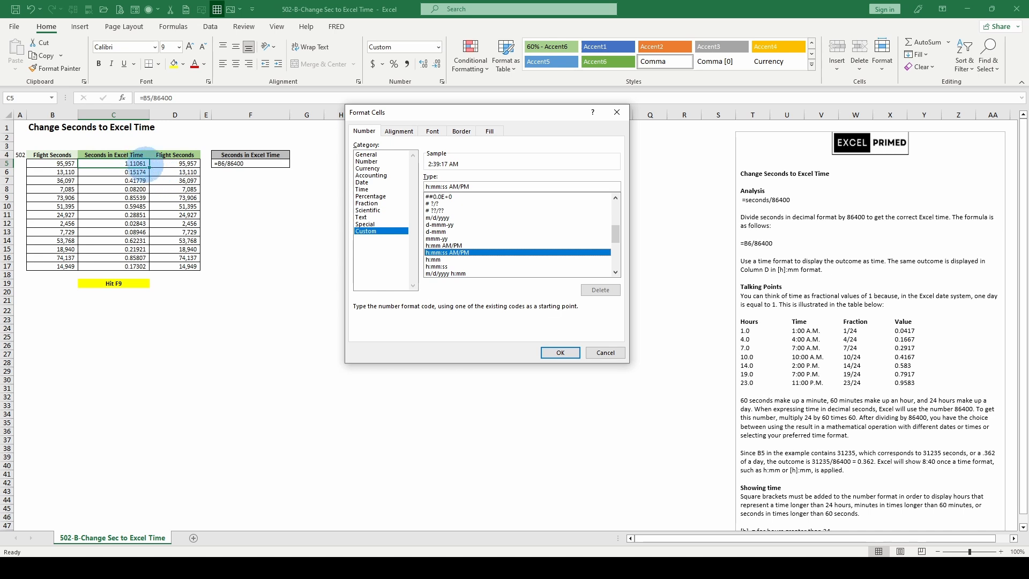
pyautogui.scroll(-3, 461, 231)
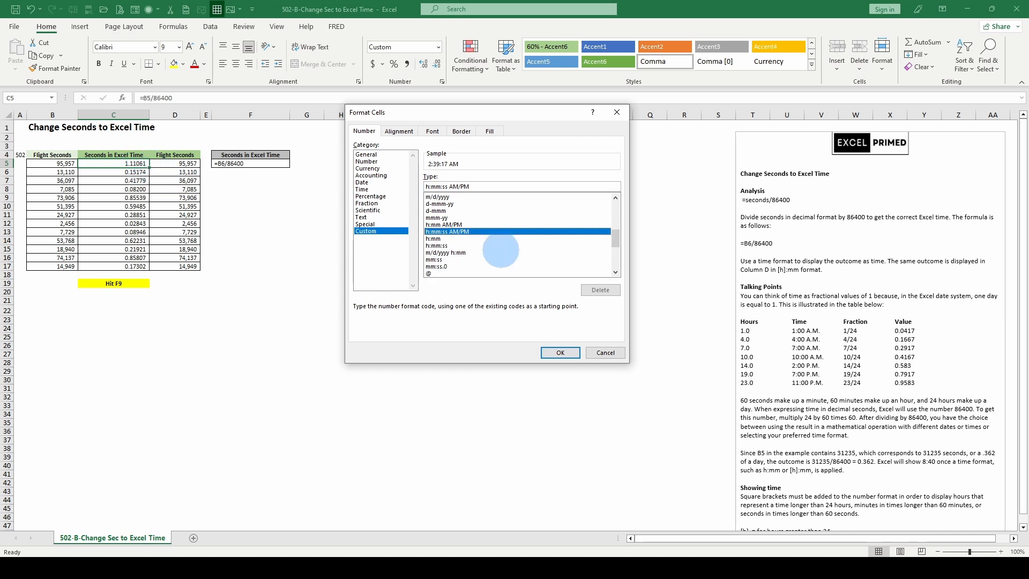
pyautogui.click(438, 239)
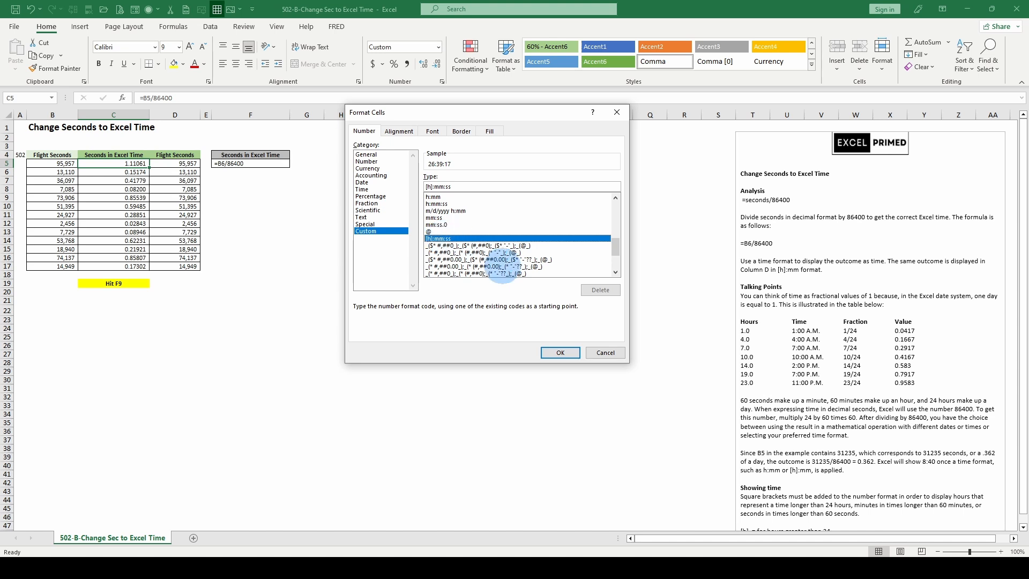
pyautogui.scroll(-2, 502, 275)
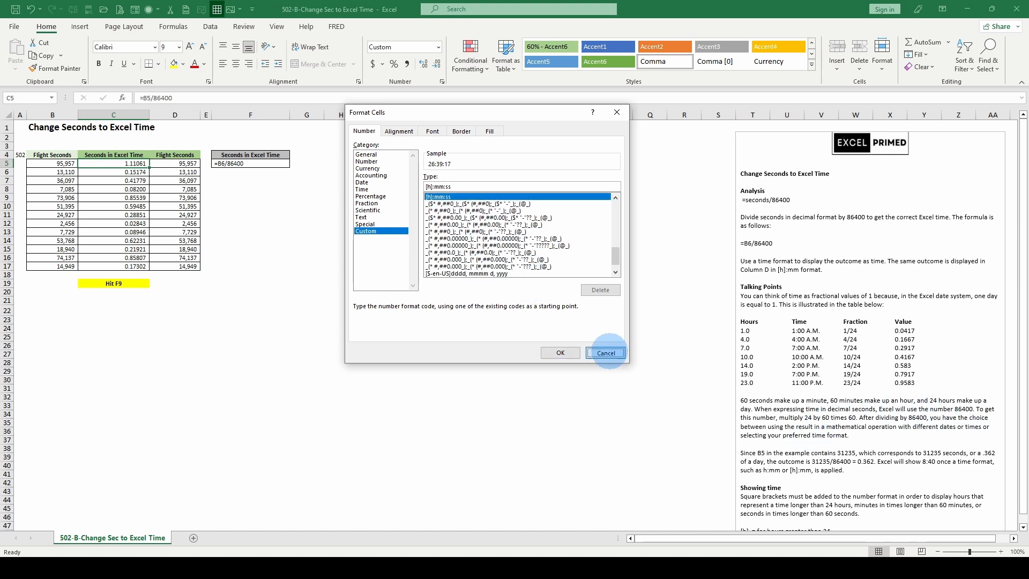
pyautogui.click(610, 352)
pyautogui.scroll(-4, 772, 375)
pyautogui.scroll(4, 769, 449)
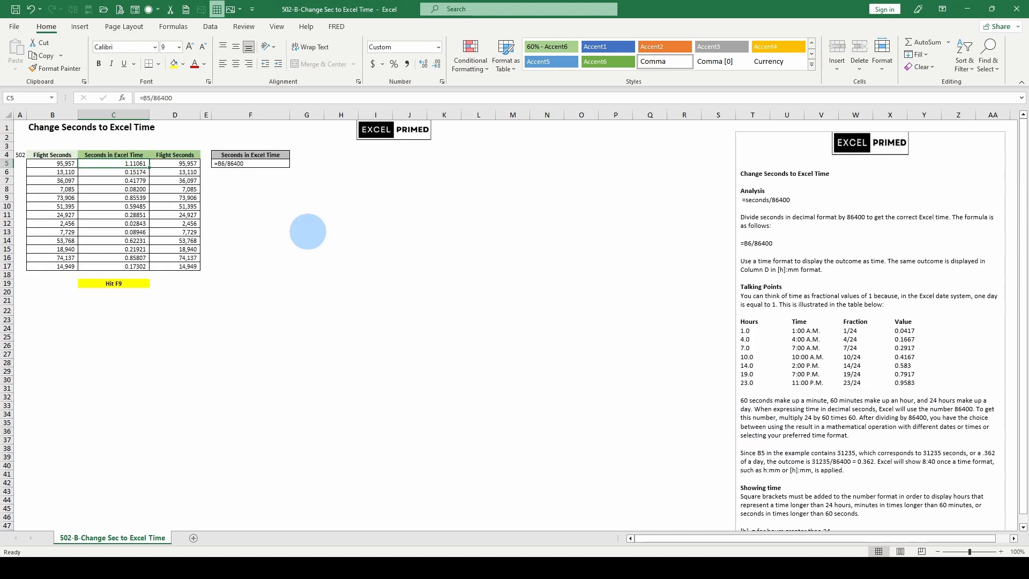